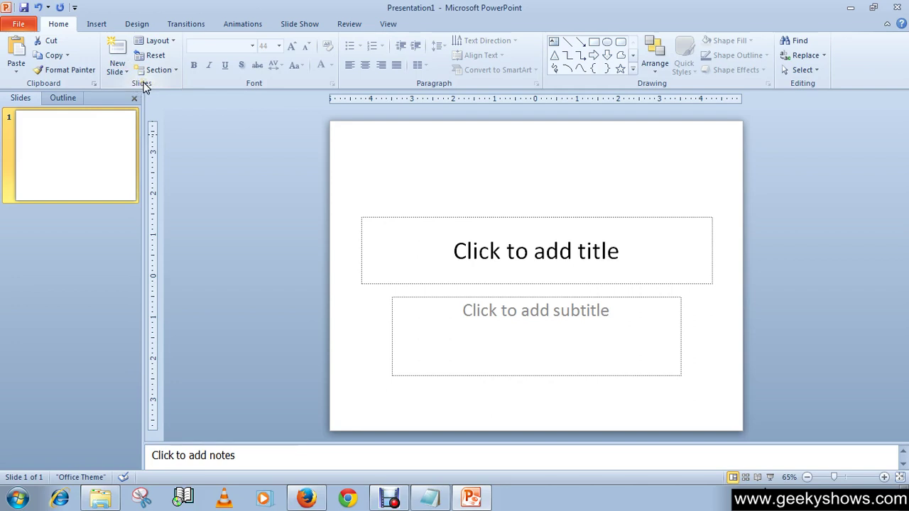
- Apply the Title Only layout to the first slide
left_click(54, 238)
left_click(207, 48)
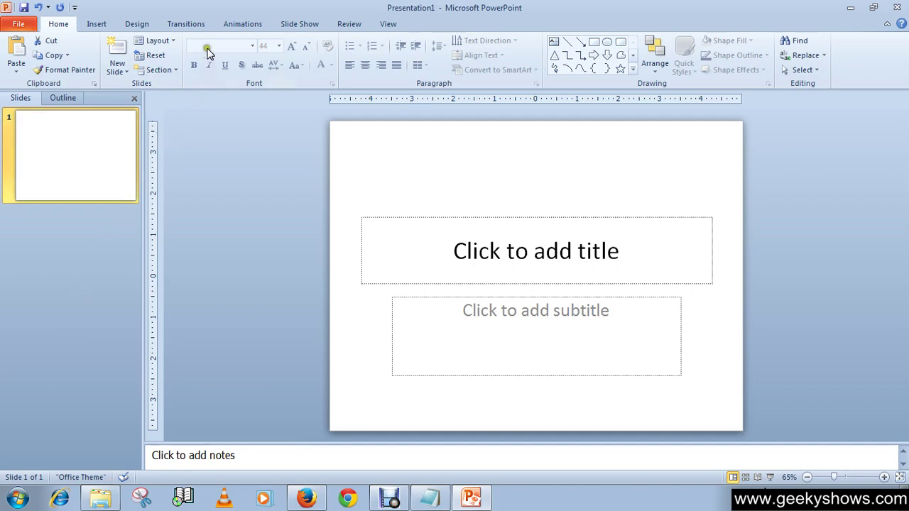
left_click(170, 44)
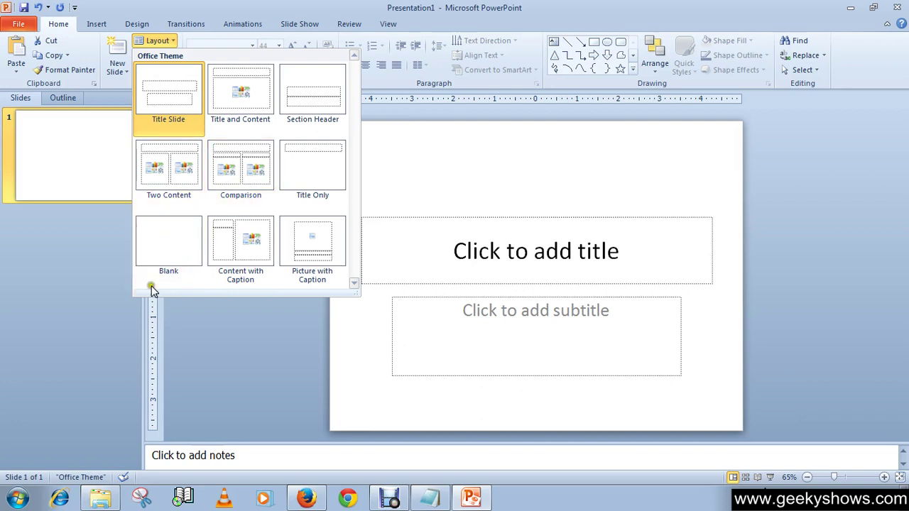
left_click(244, 146)
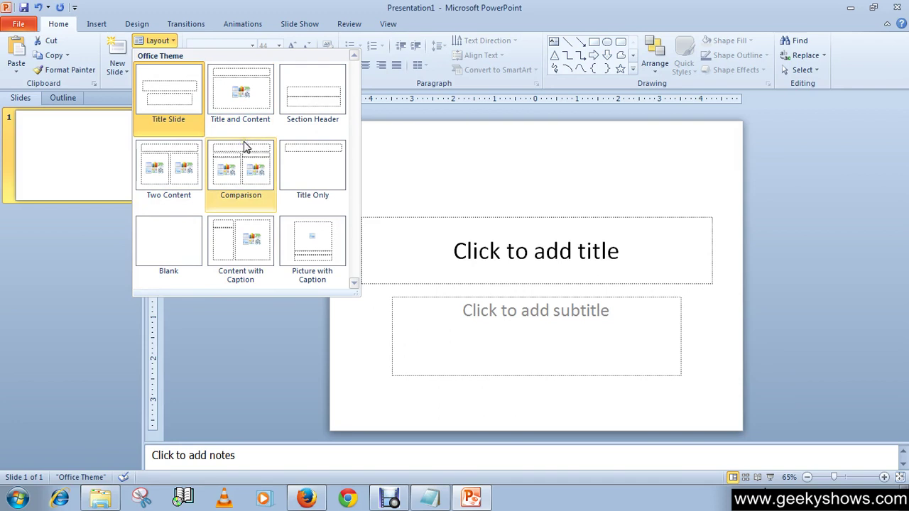
left_click(280, 4)
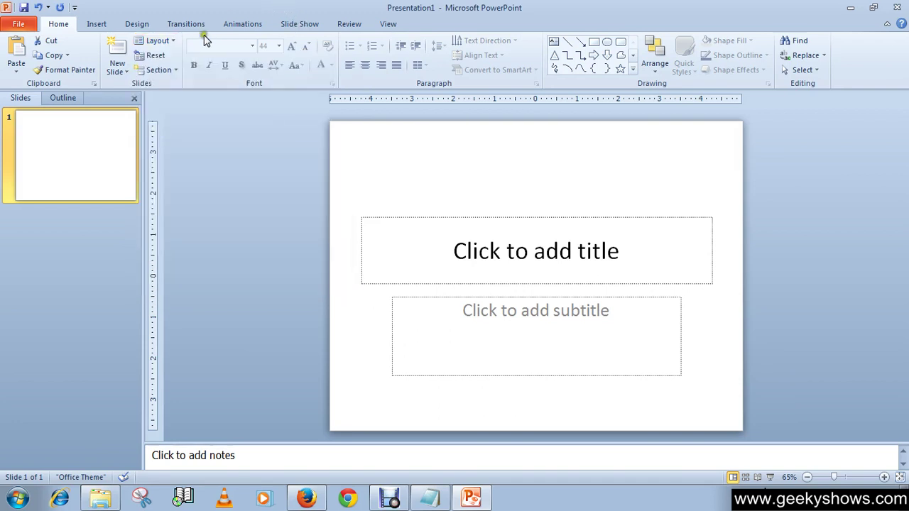
left_click(170, 41)
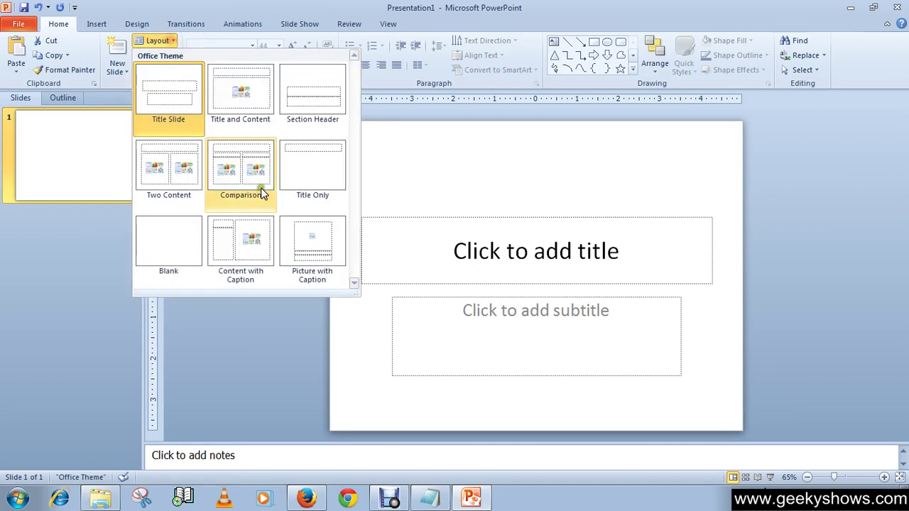
left_click(315, 178)
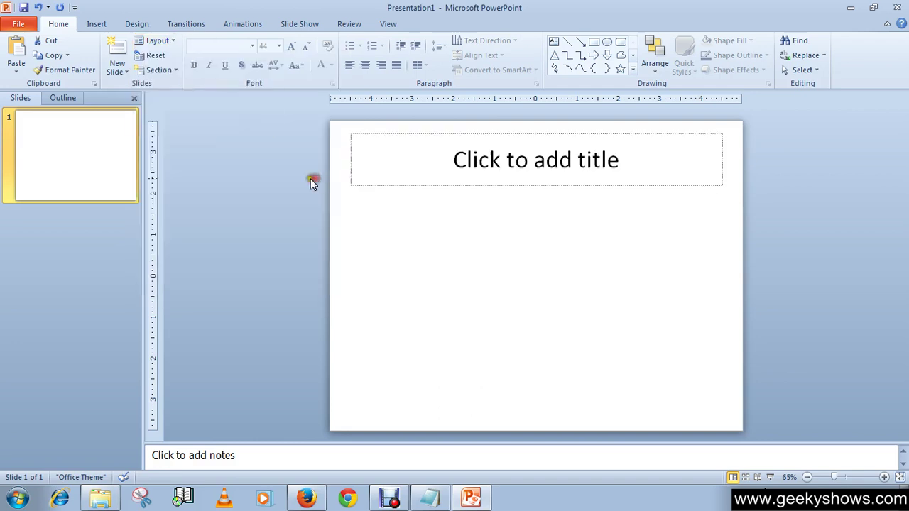
- Add two new slides with the Title Only layout after the first slide
left_click(118, 53)
left_click(45, 163)
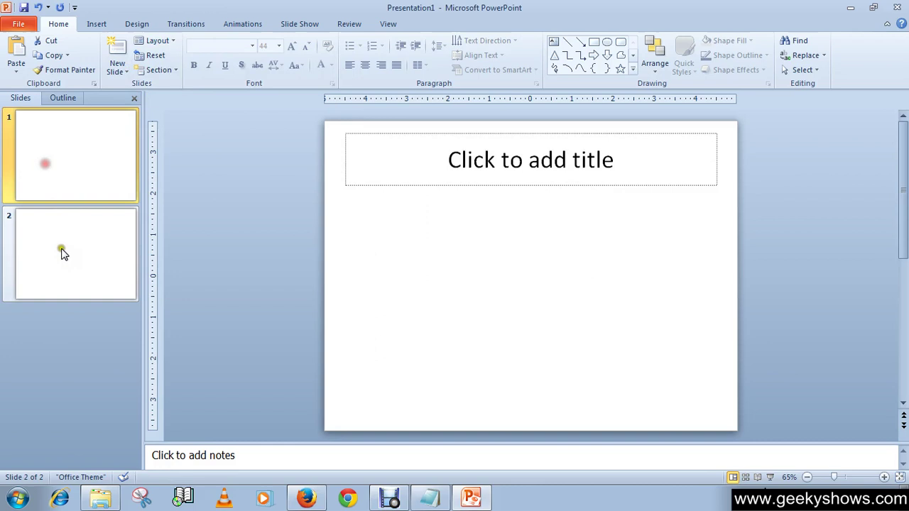
left_click(61, 254)
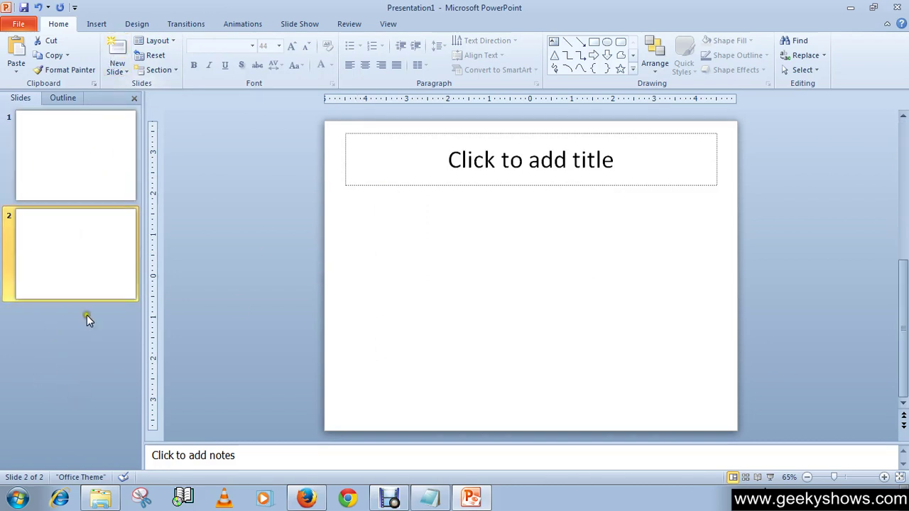
left_click(119, 48)
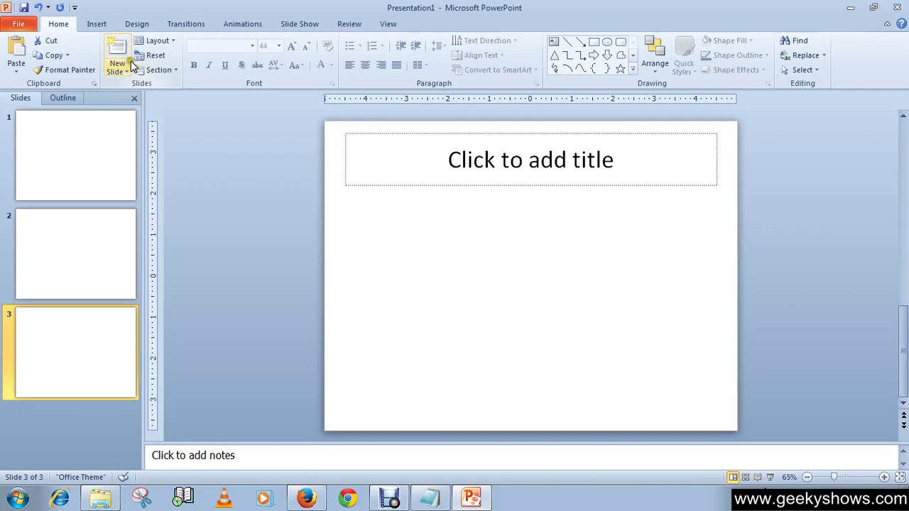
- Change the third slide to the Content with Caption layout and add two more slides after it
left_click(174, 42)
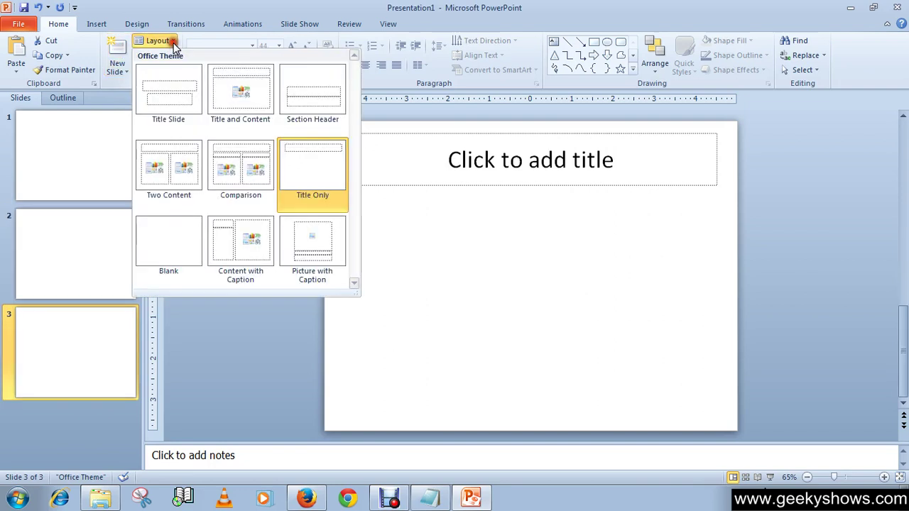
left_click(254, 262)
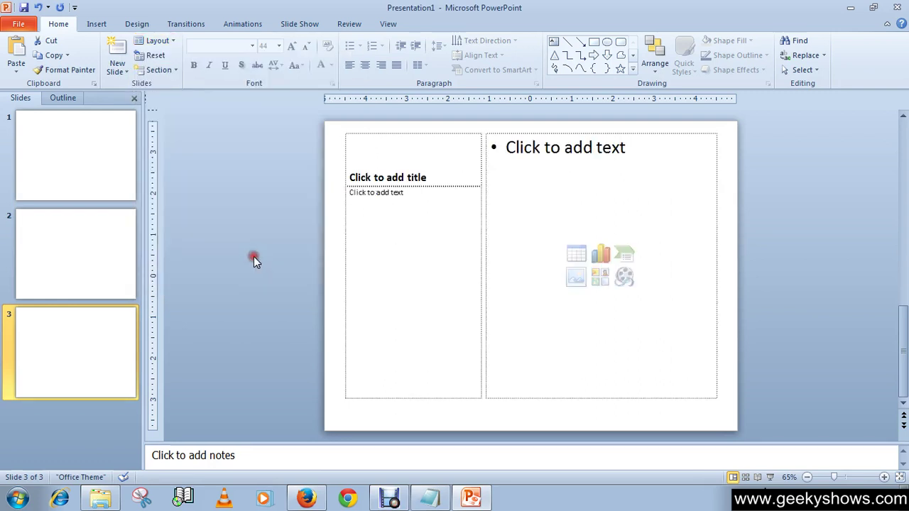
left_click(118, 50)
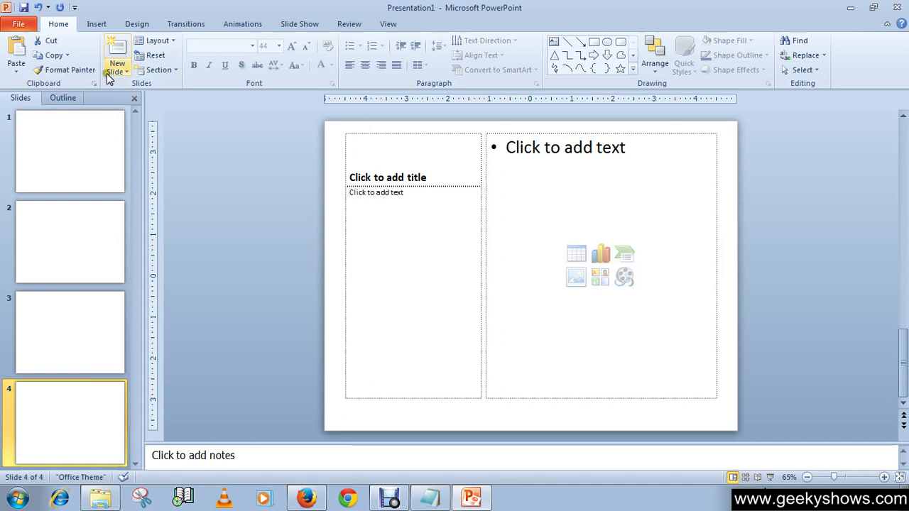
left_click(117, 50)
left_click(169, 40)
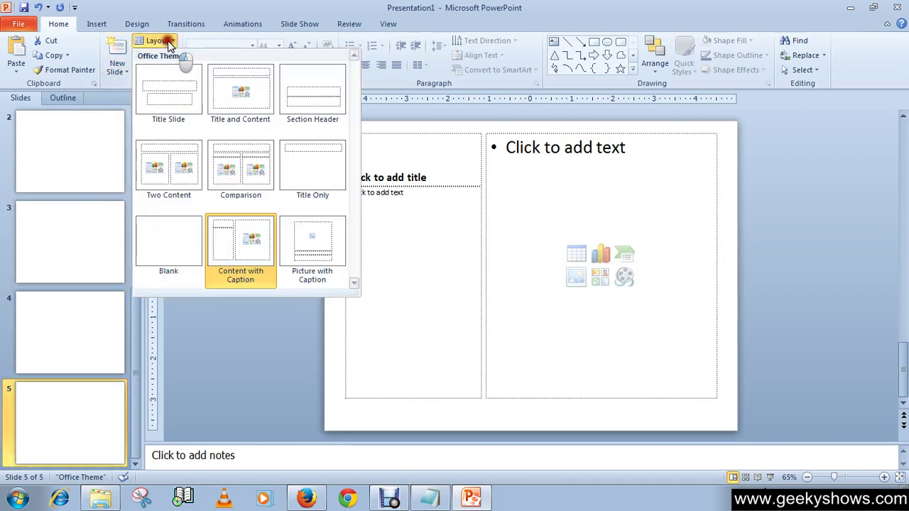
left_click(295, 3)
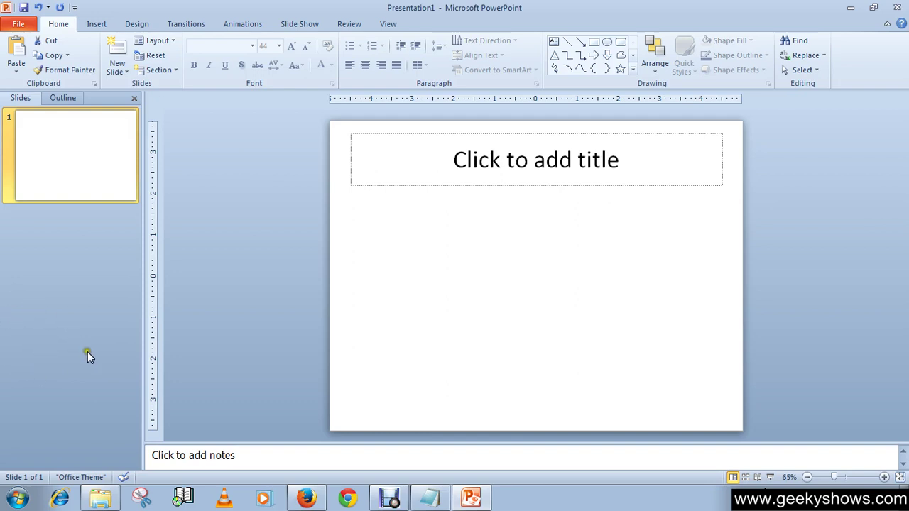
- Apply the Comparison layout to the first slide and place the cursor in its title placeholder
left_click(174, 45)
left_click(227, 179)
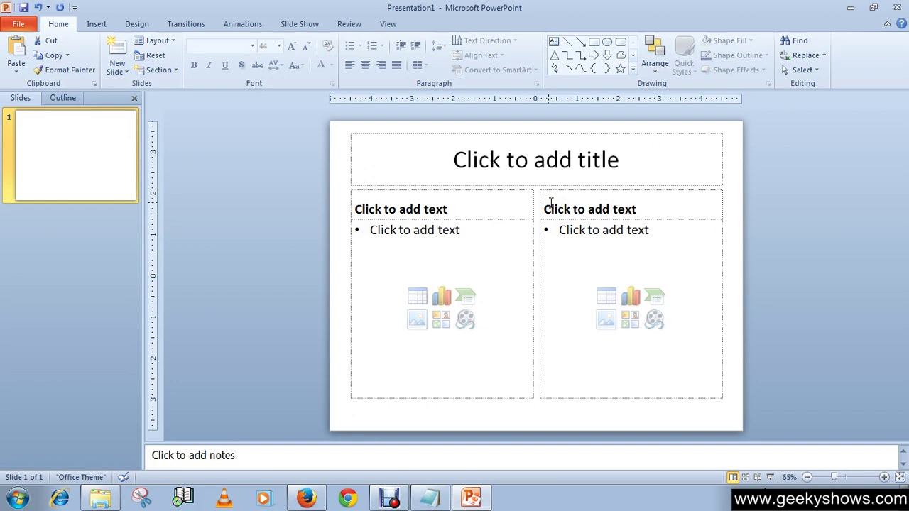
left_click(538, 169)
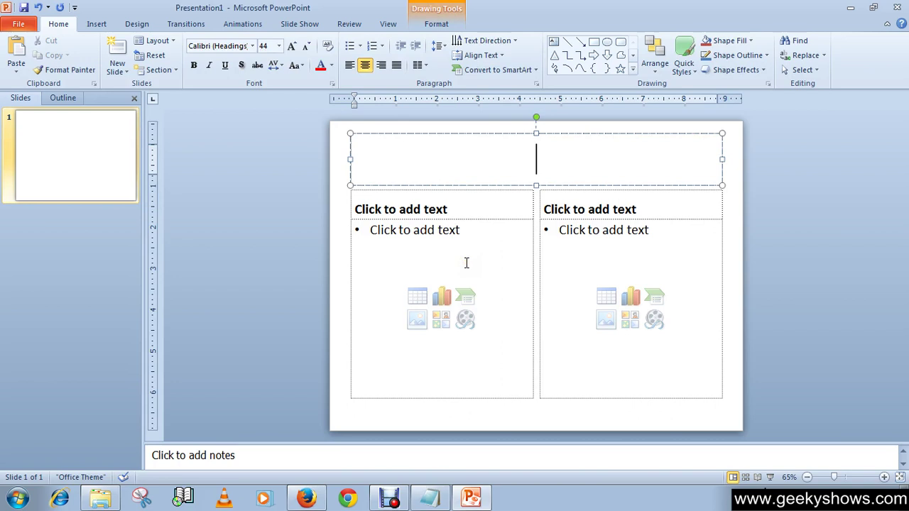
left_click(154, 40)
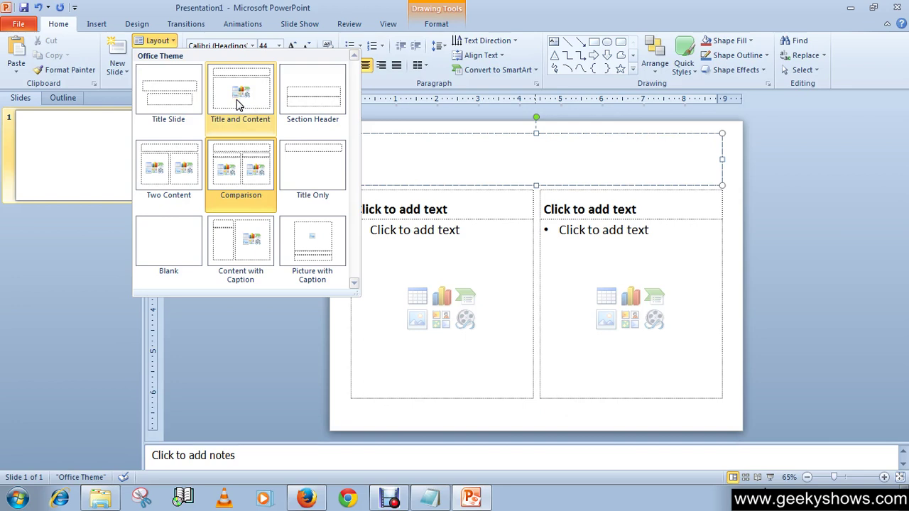
left_click(380, 5)
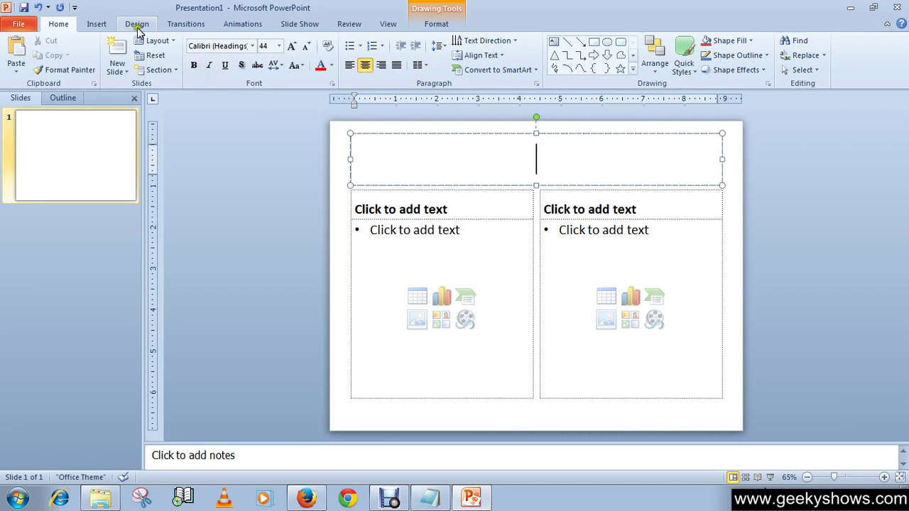
left_click(170, 44)
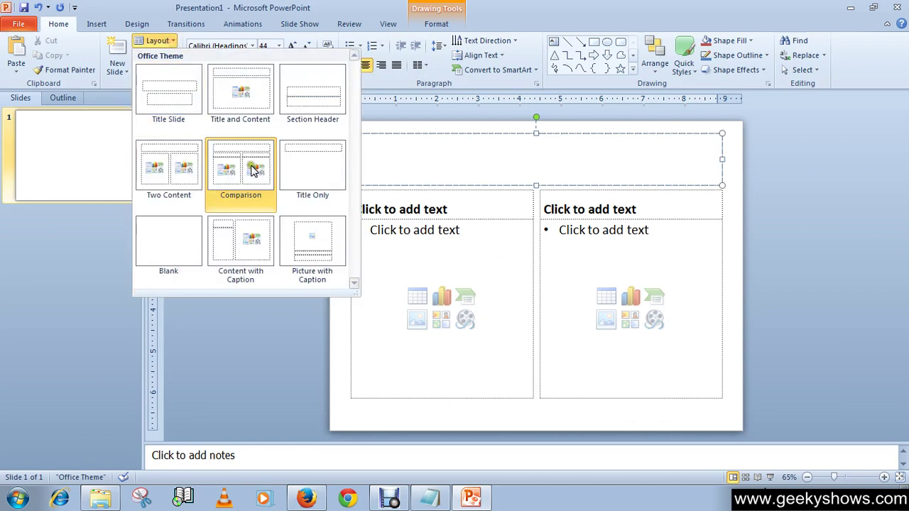
left_click(523, 6)
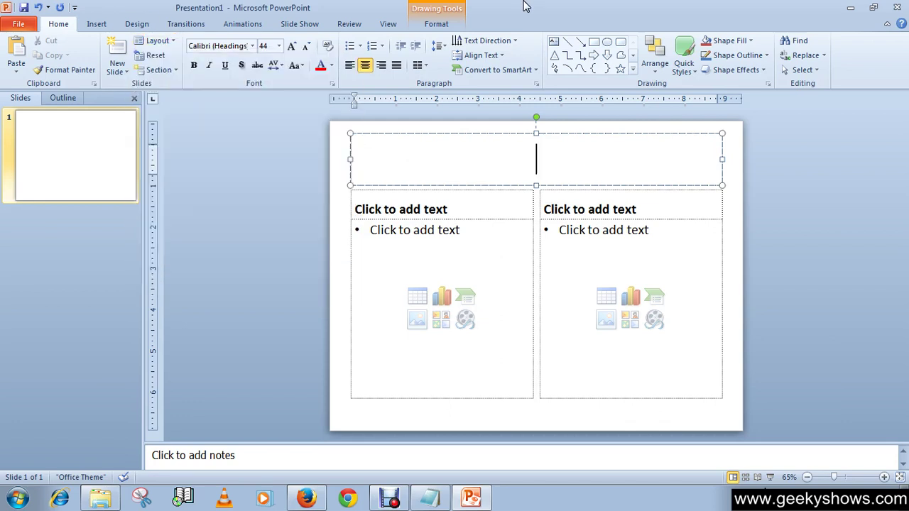
left_click(475, 209)
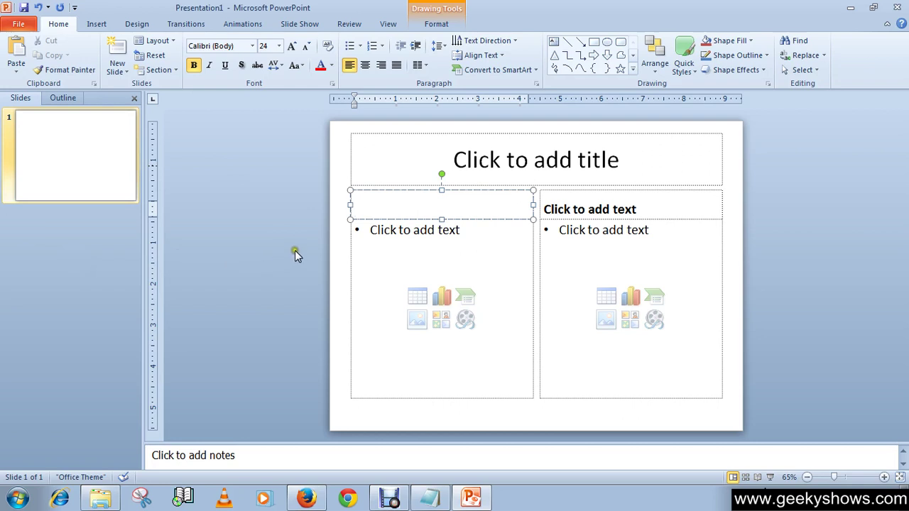
- Switch the first slide to the Title Slide layout
left_click(91, 151)
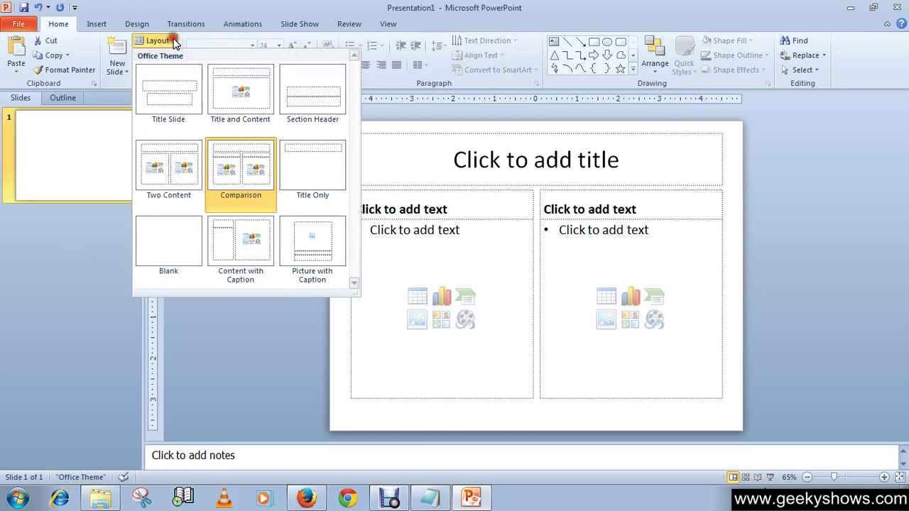
left_click(168, 106)
left_click(85, 142)
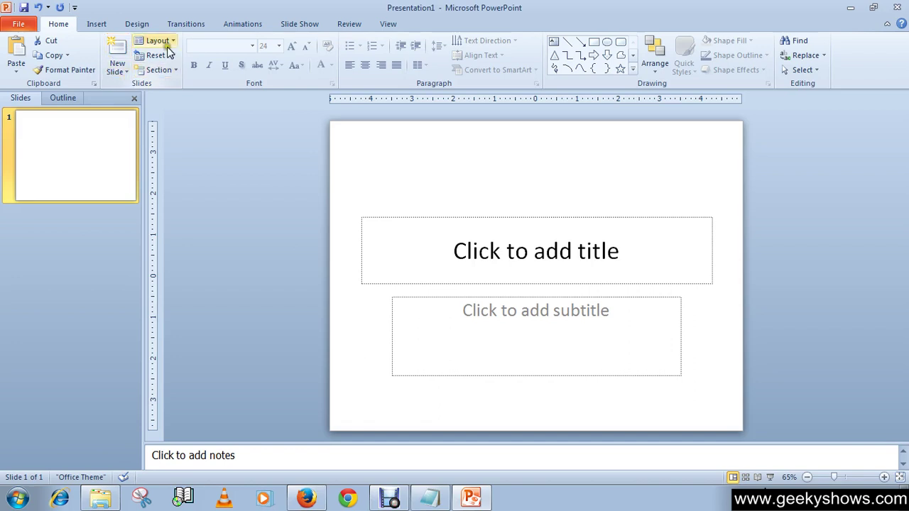
- Add a new slide after the title slide and select it
left_click(120, 50)
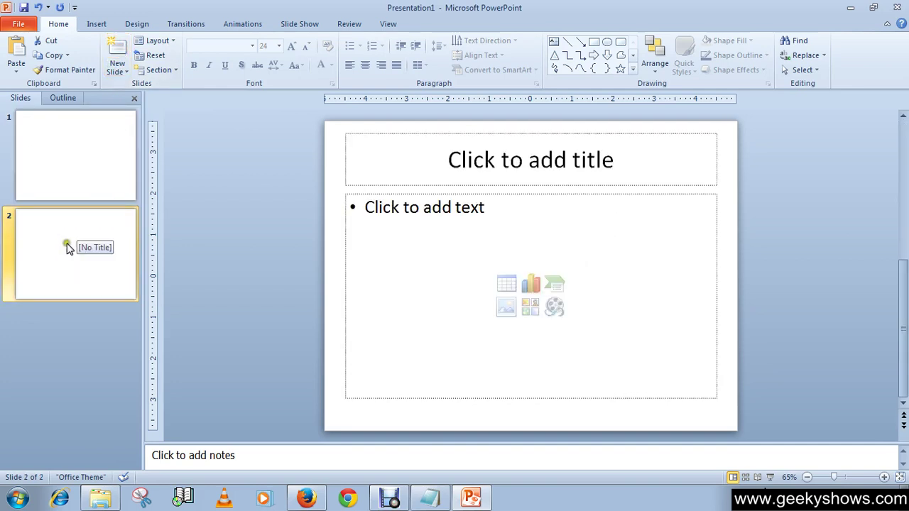
left_click(76, 283)
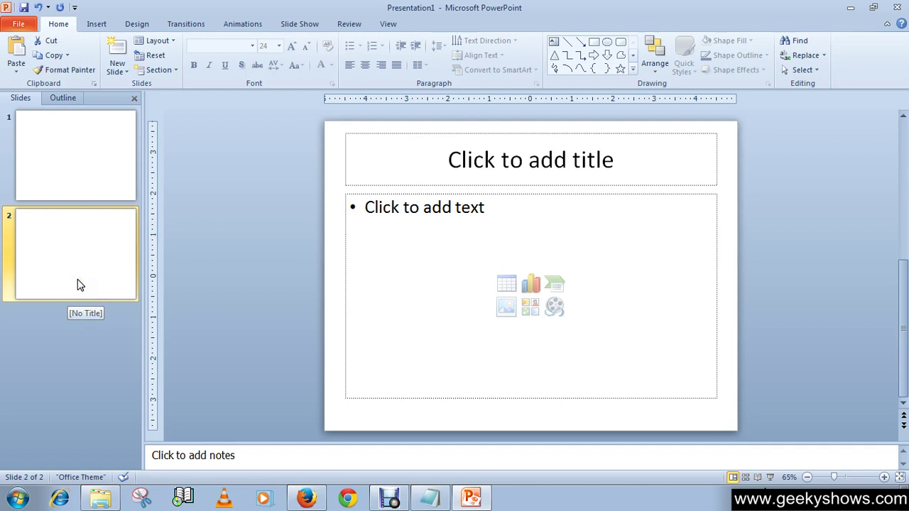
left_click(75, 280)
left_click(65, 248)
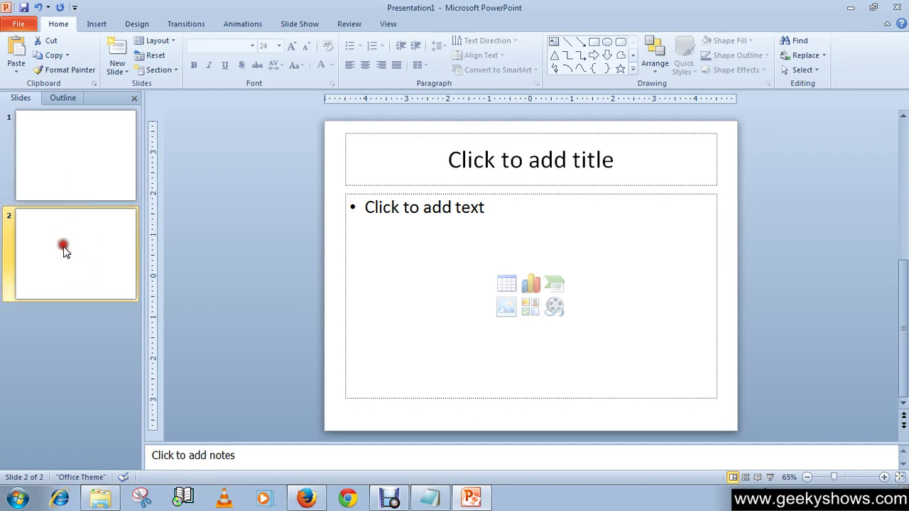
- Change the second slide's layout to Title Only
left_click(173, 41)
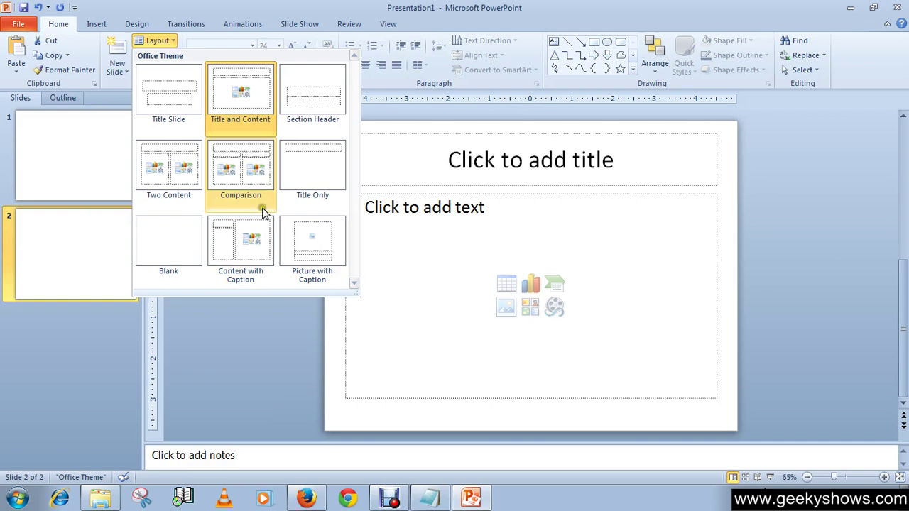
left_click(298, 182)
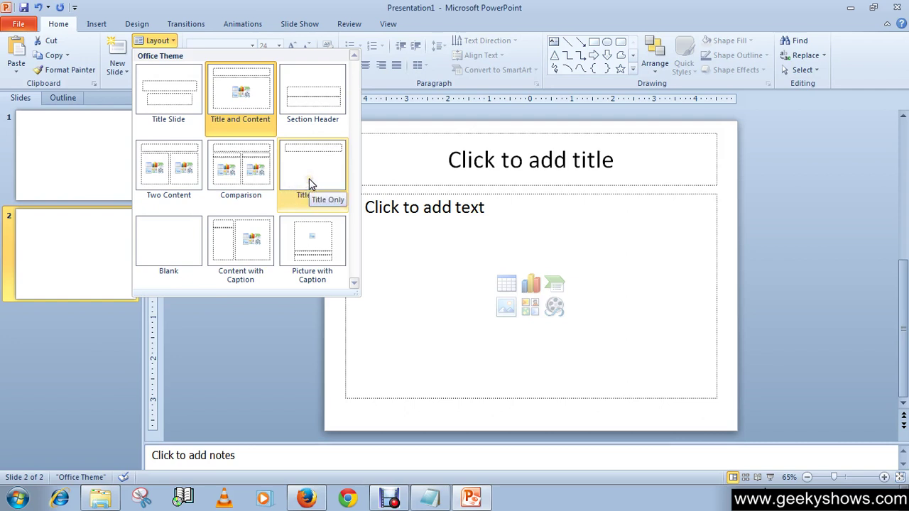
left_click(309, 178)
left_click(62, 258)
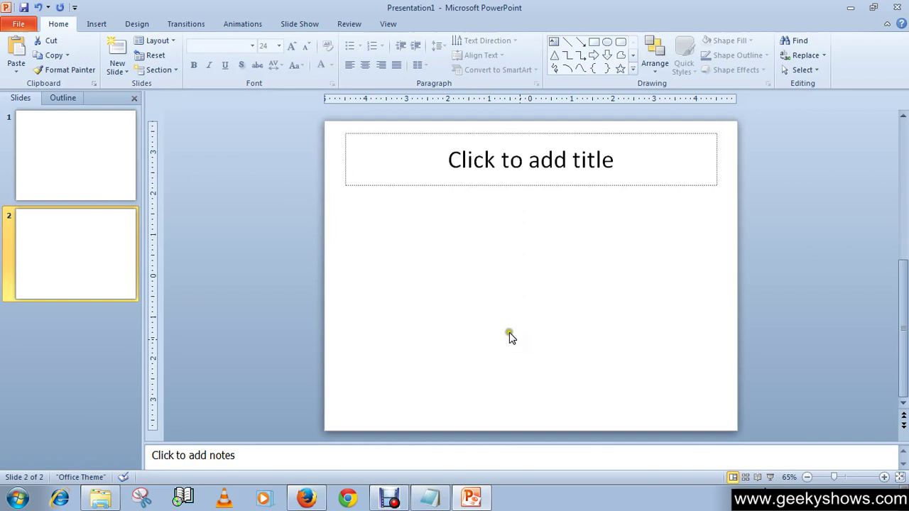
left_click(571, 174)
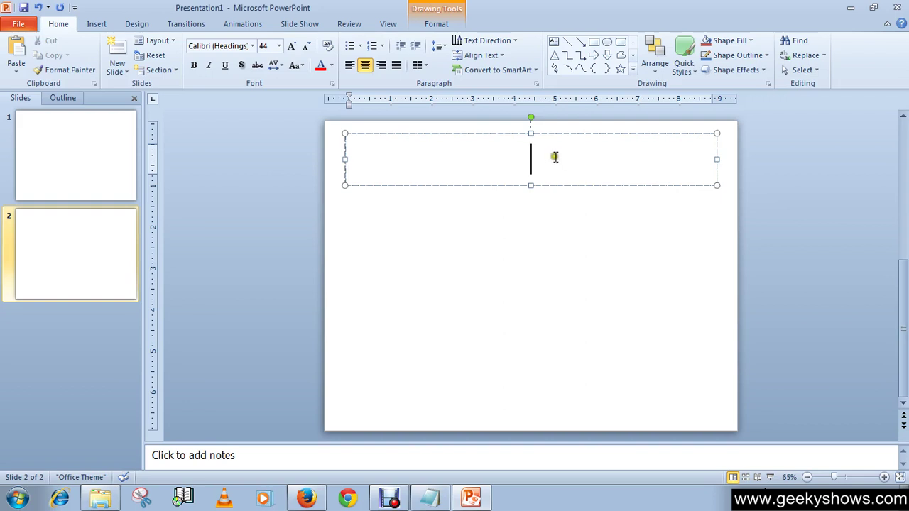
left_click(558, 230)
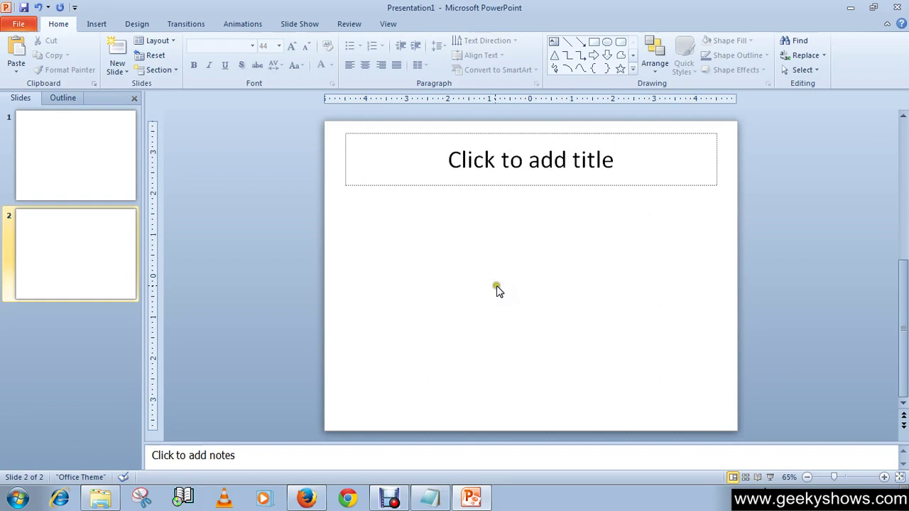
- Add two new slides after the second slide and delete the fourth slide
left_click(119, 48)
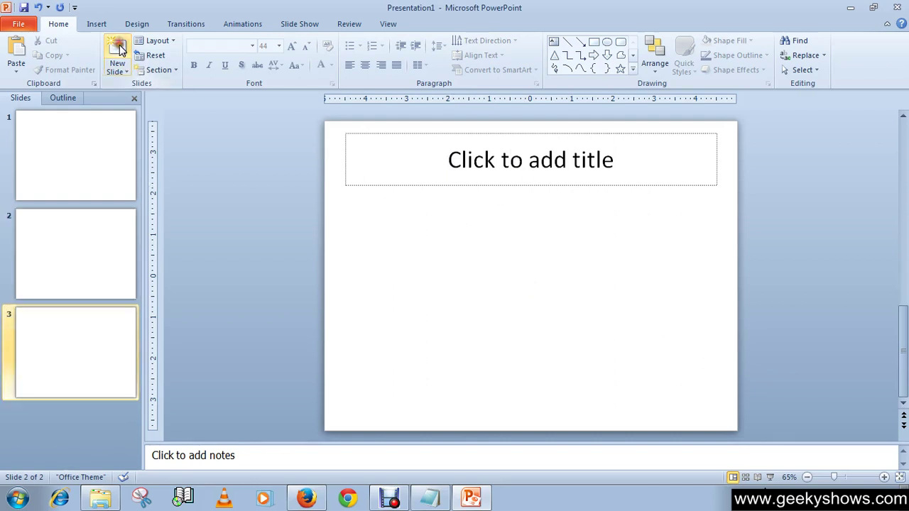
left_click(119, 48)
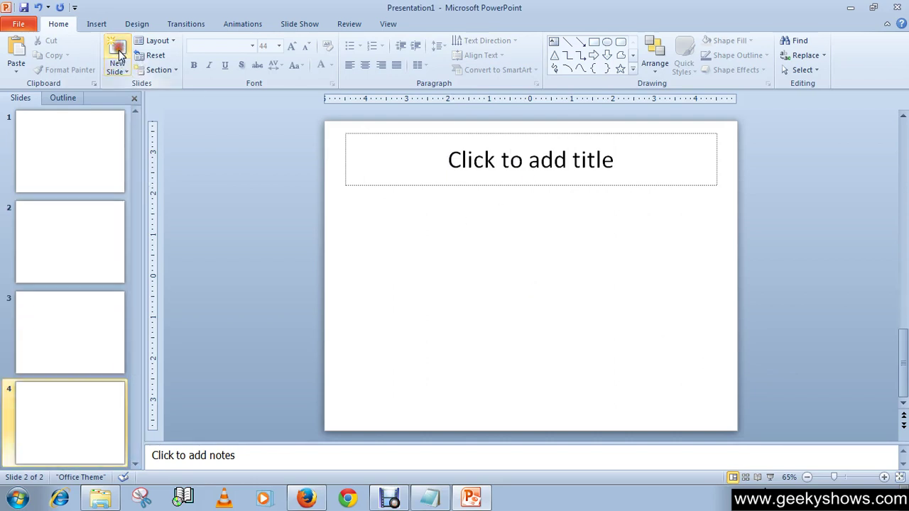
left_click(99, 414)
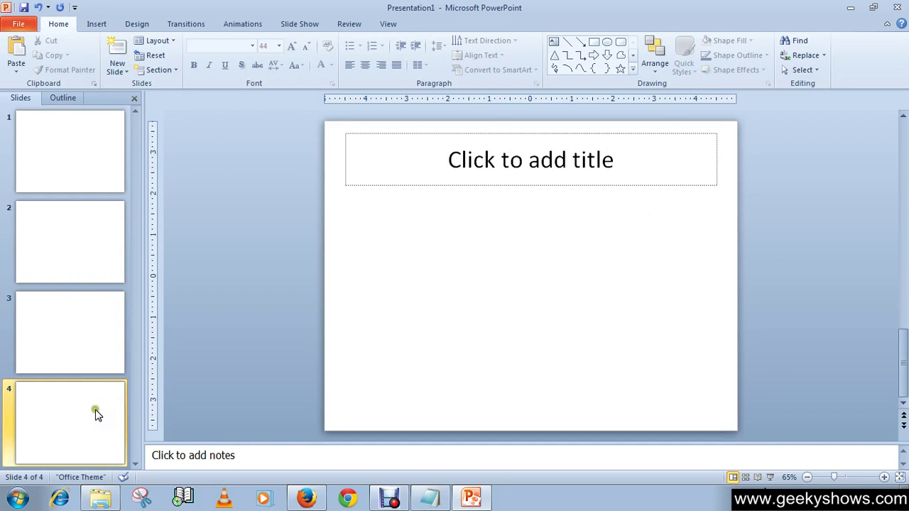
key("Delete")
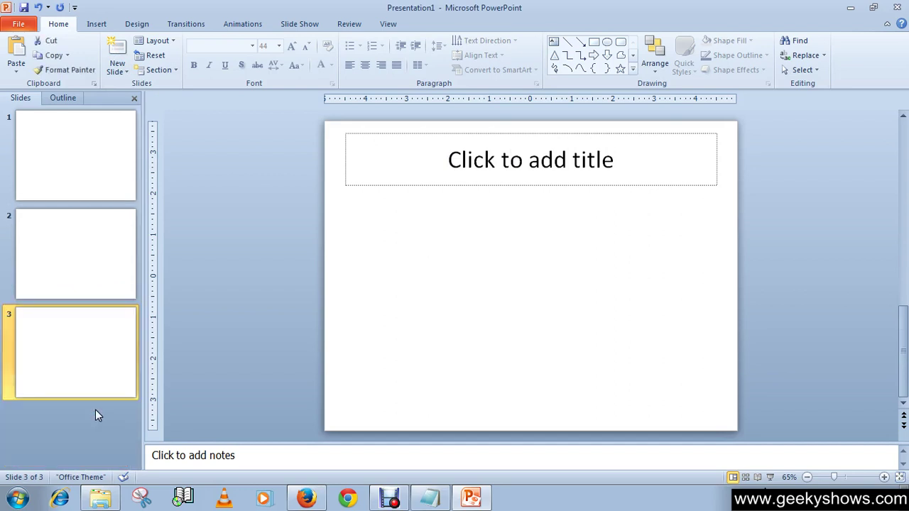
- Change the third slide's layout to Comparison
left_click(92, 281)
left_click(84, 343)
left_click(171, 41)
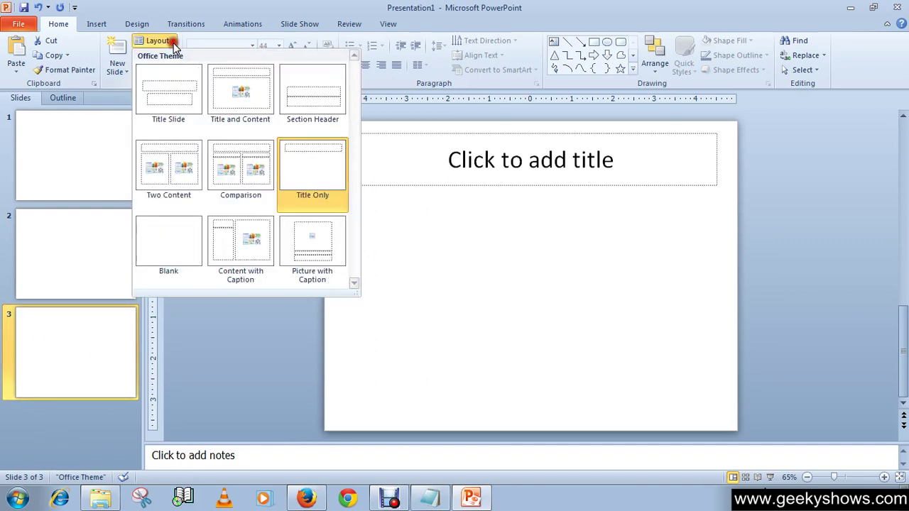
left_click(243, 197)
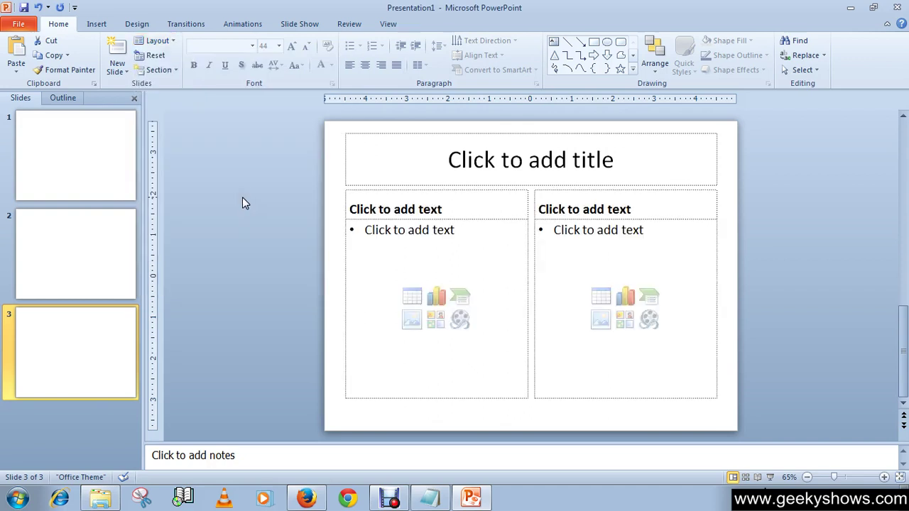
- Add a new slide after the third slide, compare the two, and delete the added fourth slide
left_click(122, 50)
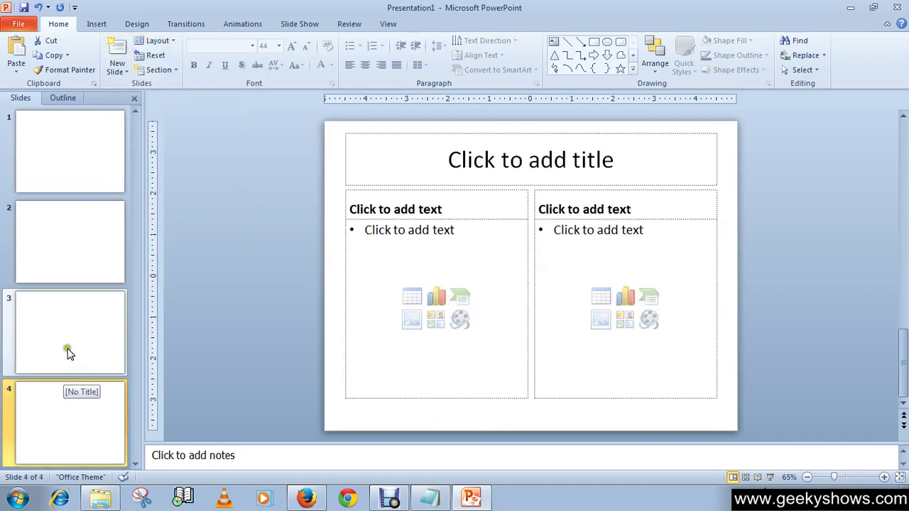
left_click(66, 421)
left_click(85, 335)
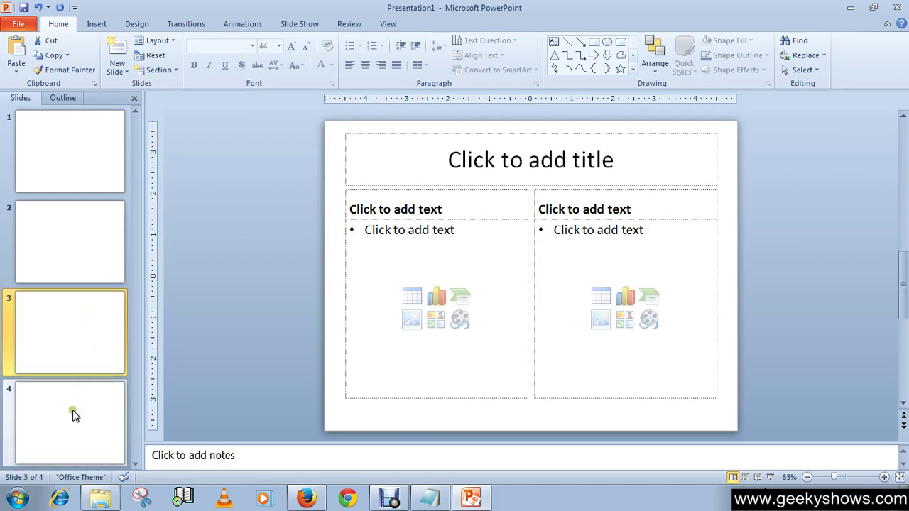
left_click(73, 412)
left_click(85, 358)
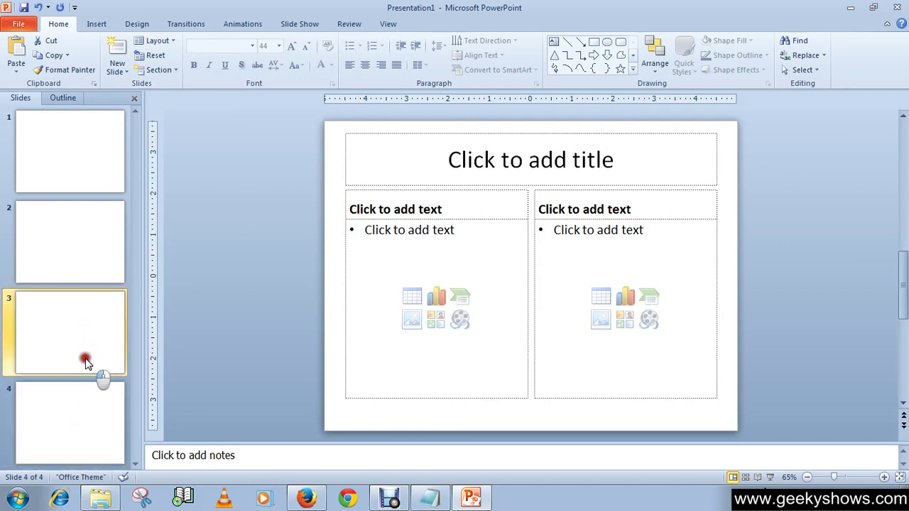
left_click(78, 409)
left_click(81, 338)
left_click(75, 414)
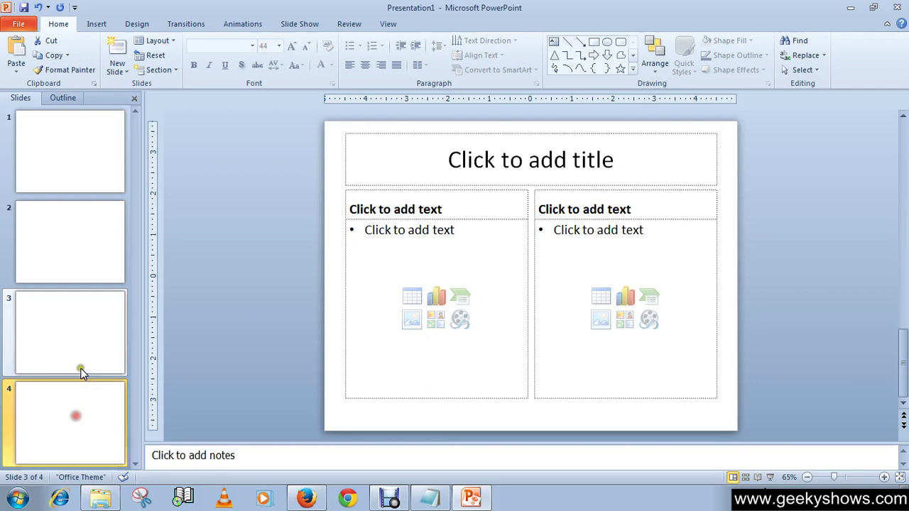
left_click(81, 367)
left_click(74, 396)
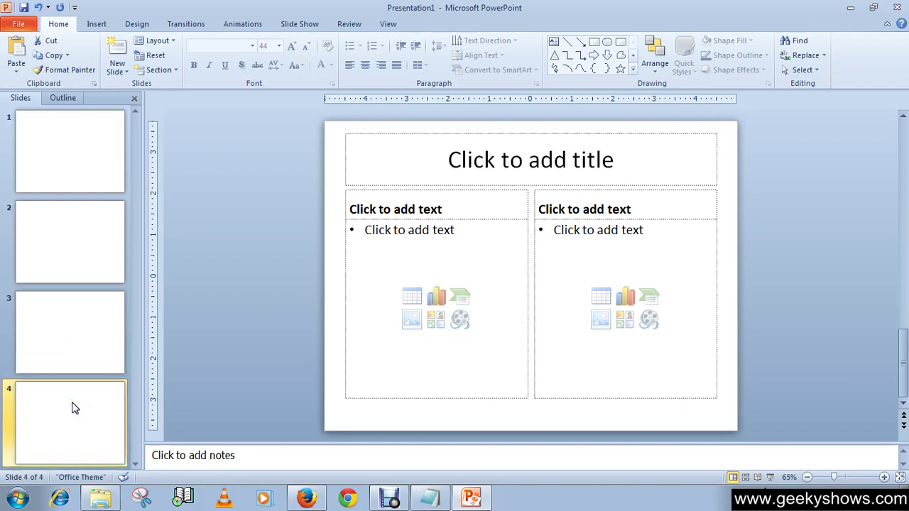
key("Delete")
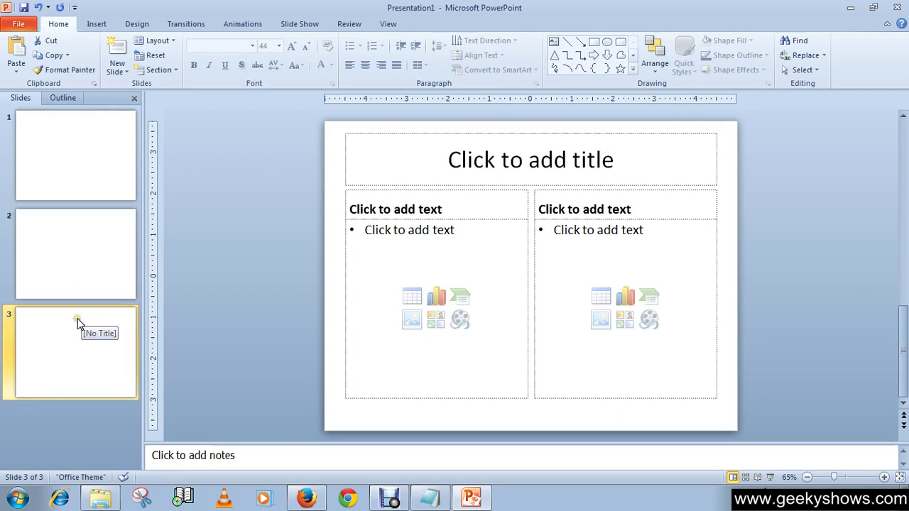
- Delete the second slide, the one with the Title Only layout
mouse_move(77, 318)
left_mouse_down()
mouse_move(81, 238)
mouse_move(75, 310)
mouse_move(93, 291)
mouse_move(78, 320)
mouse_move(76, 308)
left_mouse_up()
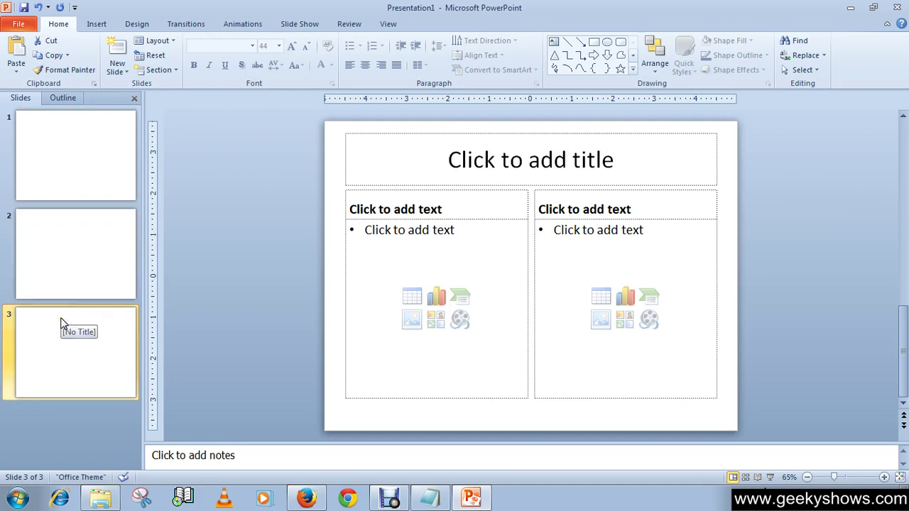
left_click(97, 213)
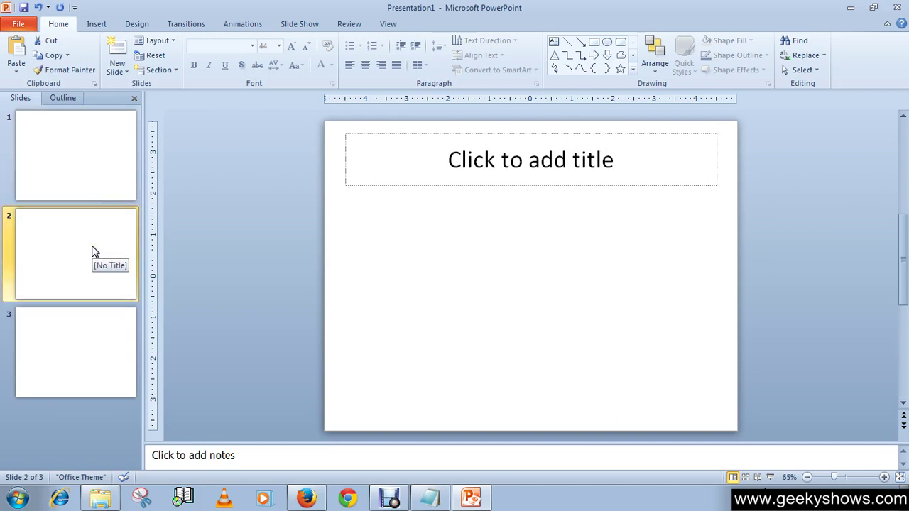
key("Delete")
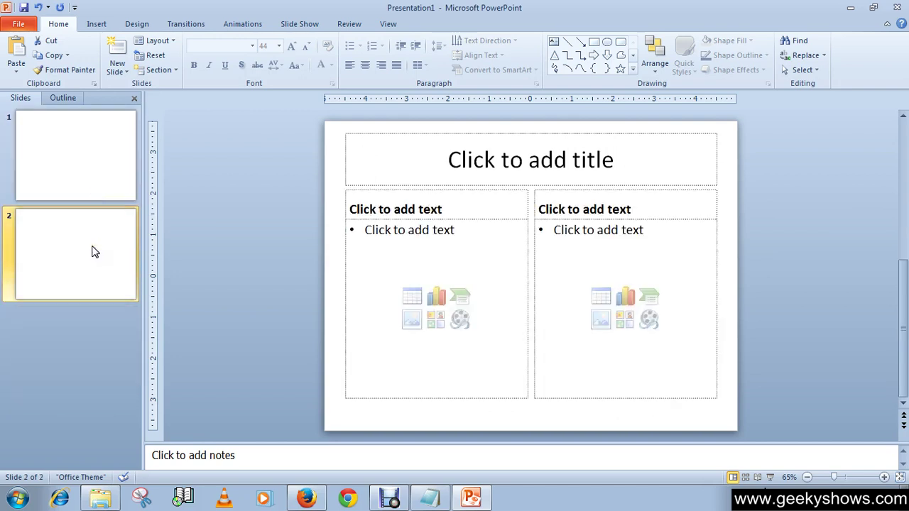
left_click_drag(92, 253, 86, 285)
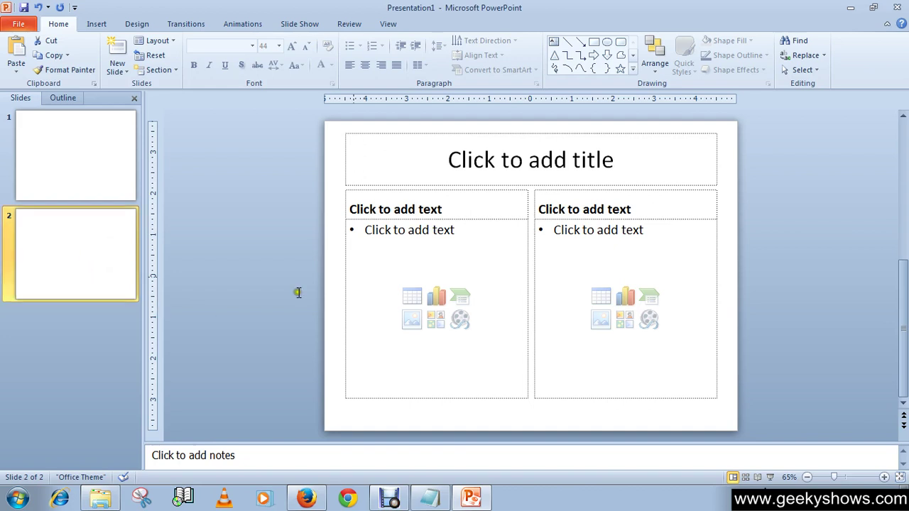
- Enter "Geeky Shows" as the title of the Comparison slide
left_click(533, 172)
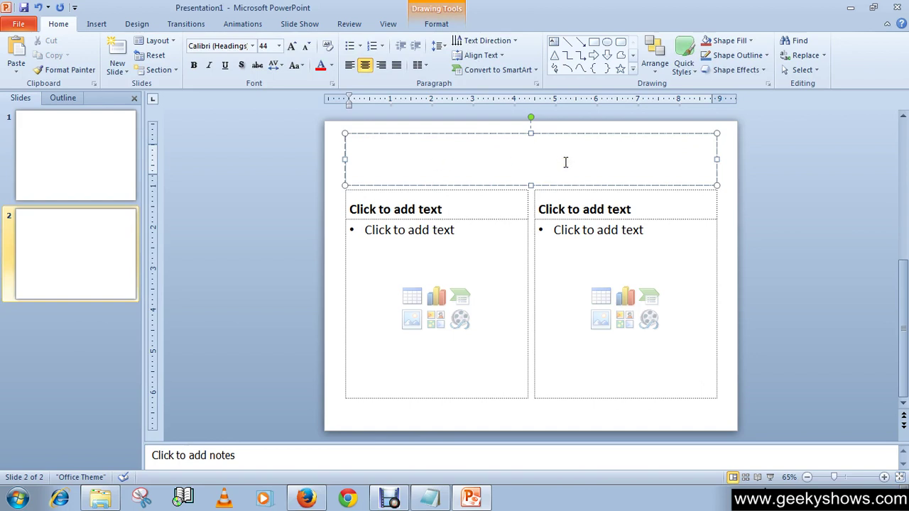
type("Gee")
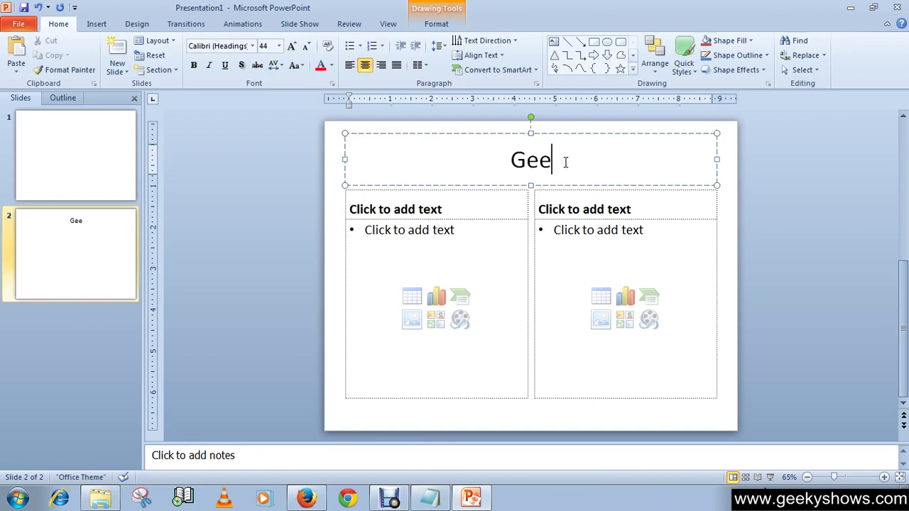
type("ky")
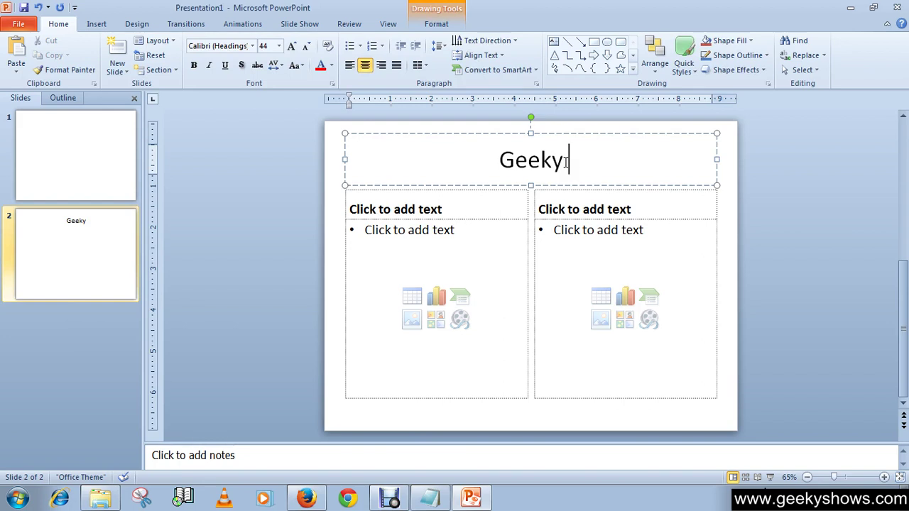
type(" Shows")
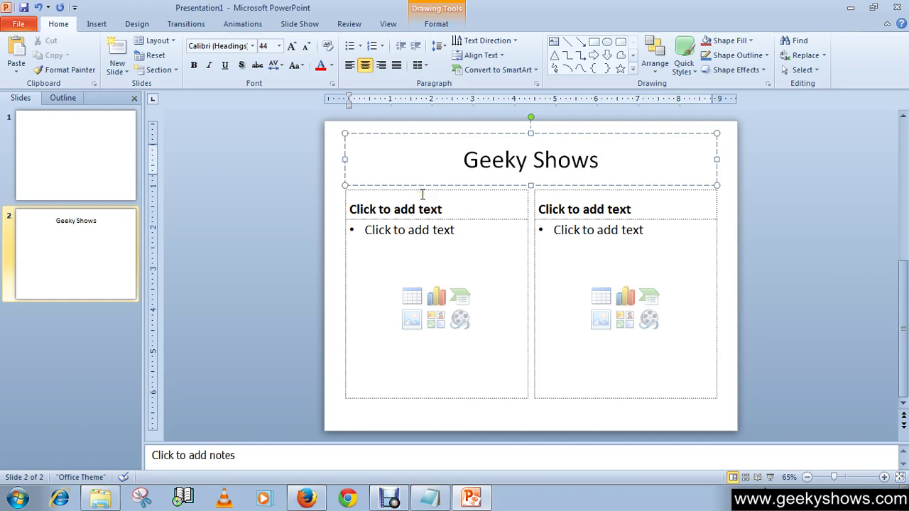
- Fill the slide's left content placeholder with the bullets "Microsoft" and "Apple"
left_click(376, 229)
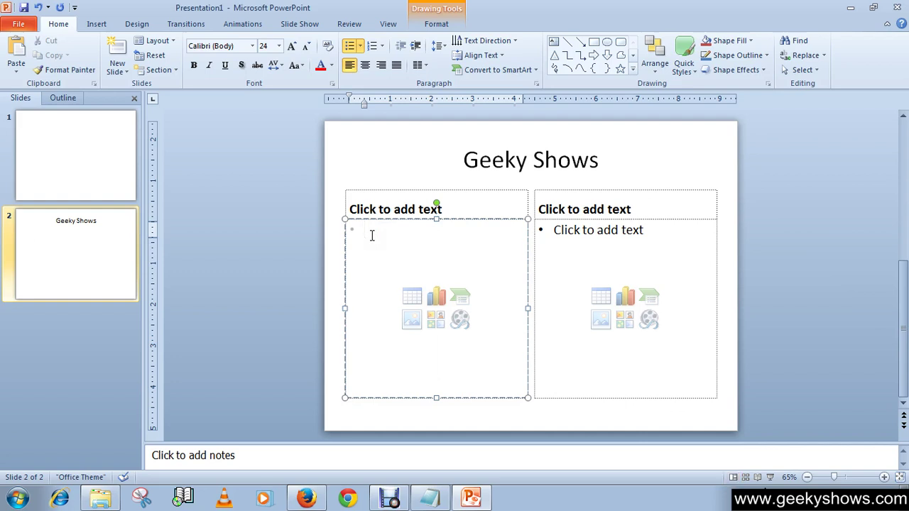
type("Microsoft")
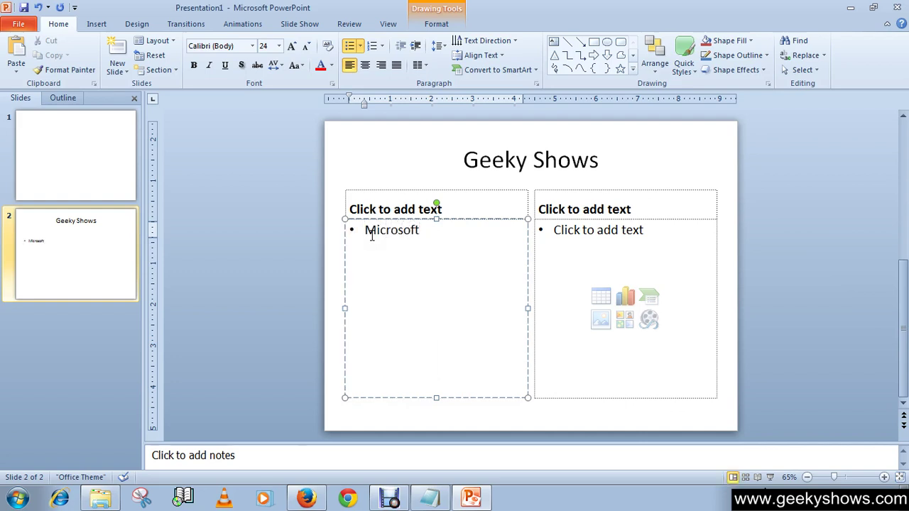
key("Return")
type("Apple")
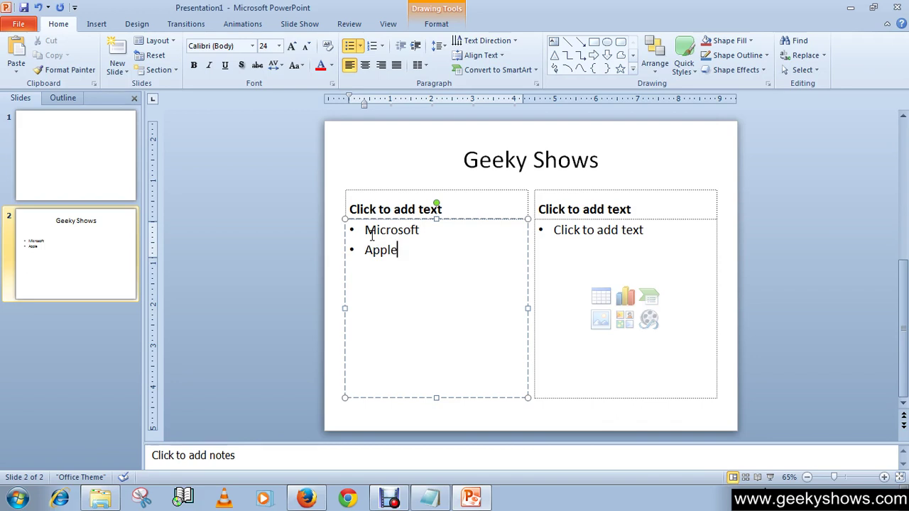
- Fill the slide's right content placeholder with the bullets "Windows 7", "Windows 10" and "Fedora"
left_click(603, 235)
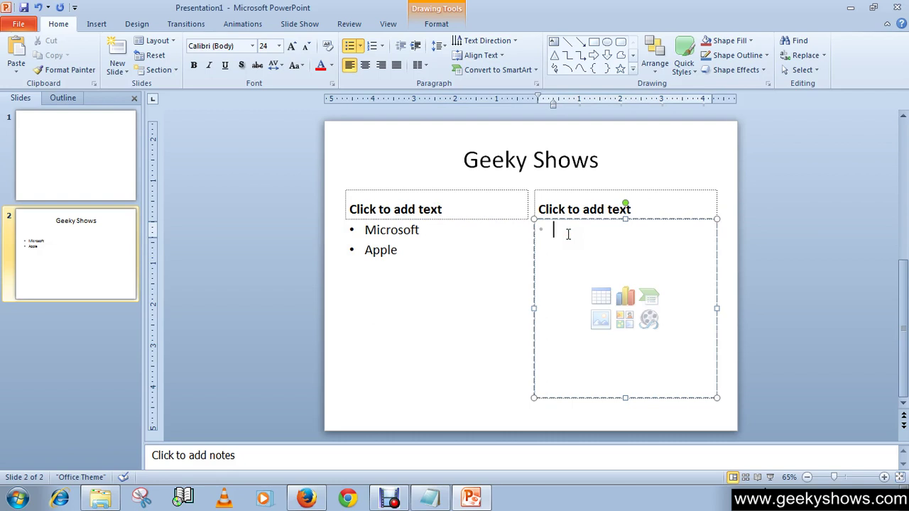
type("W")
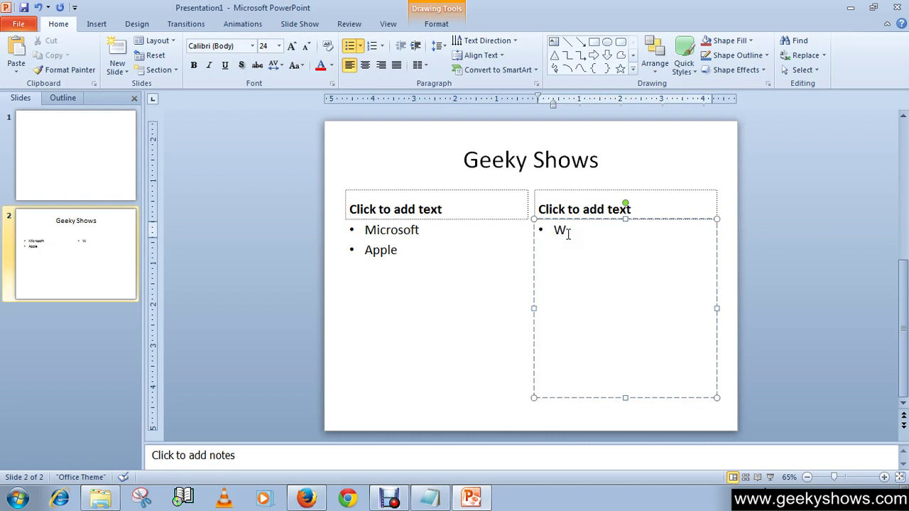
type("indows 7")
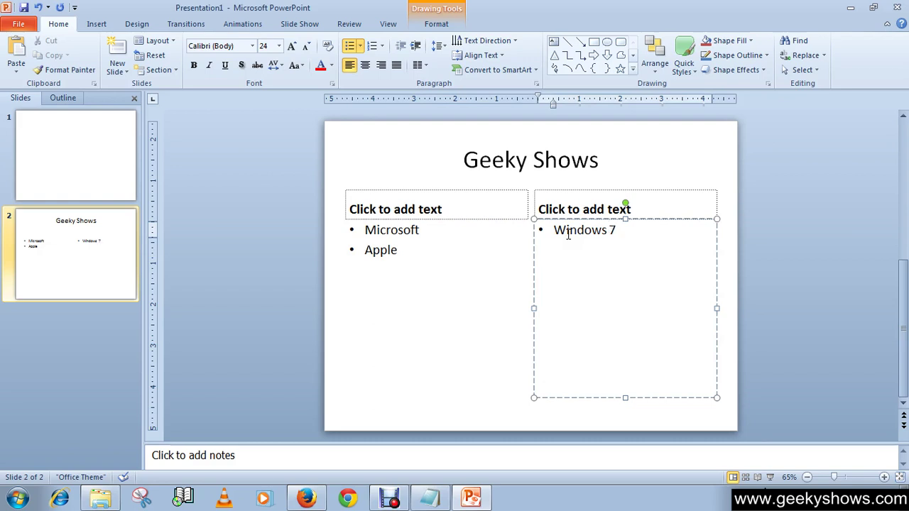
key("Return")
type("W")
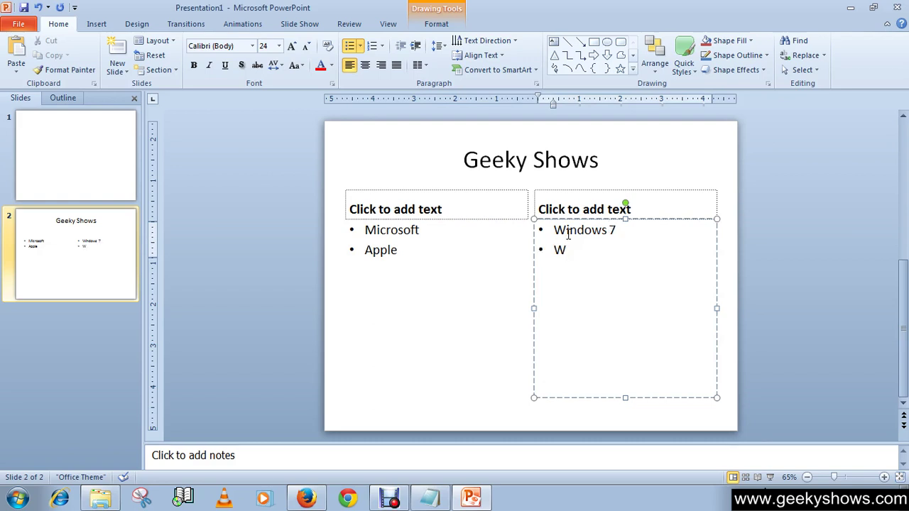
type("indows")
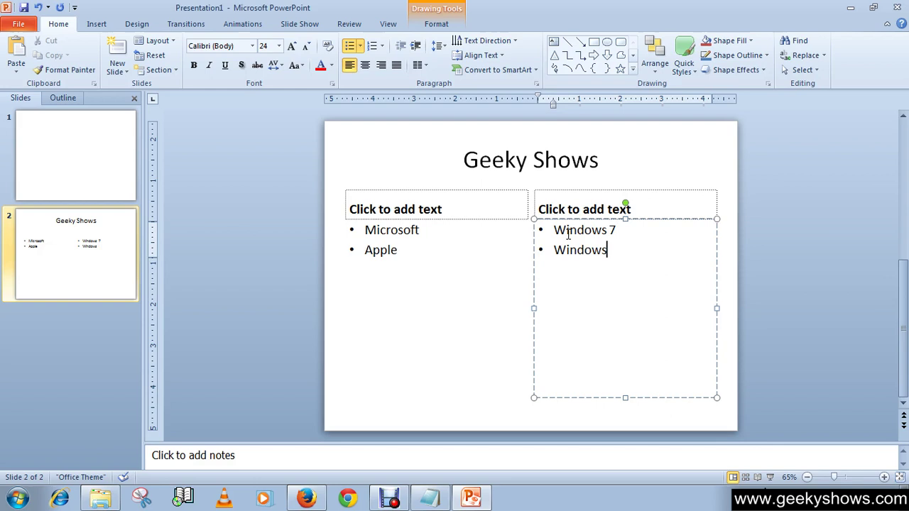
type(" 10")
key("Return")
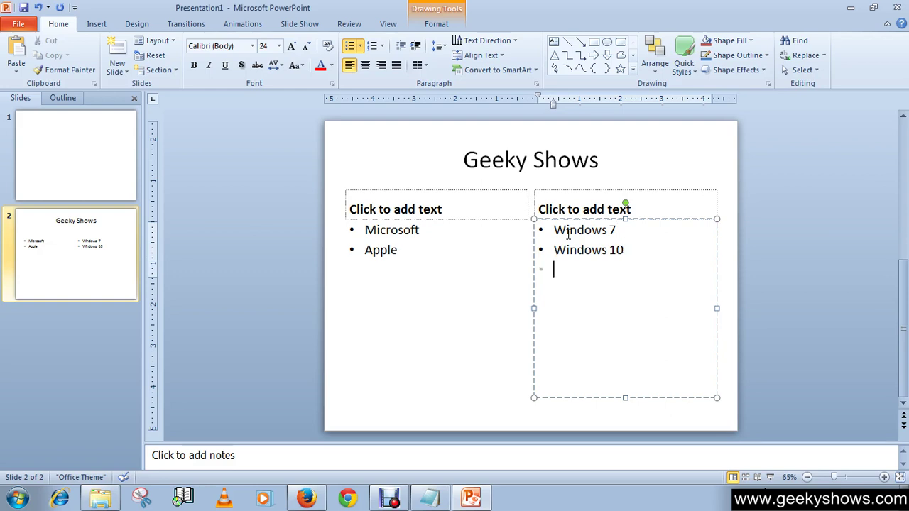
type("Fedora")
- Add "Linux" as a third bullet below "Apple" in the left content placeholder
left_click(402, 249)
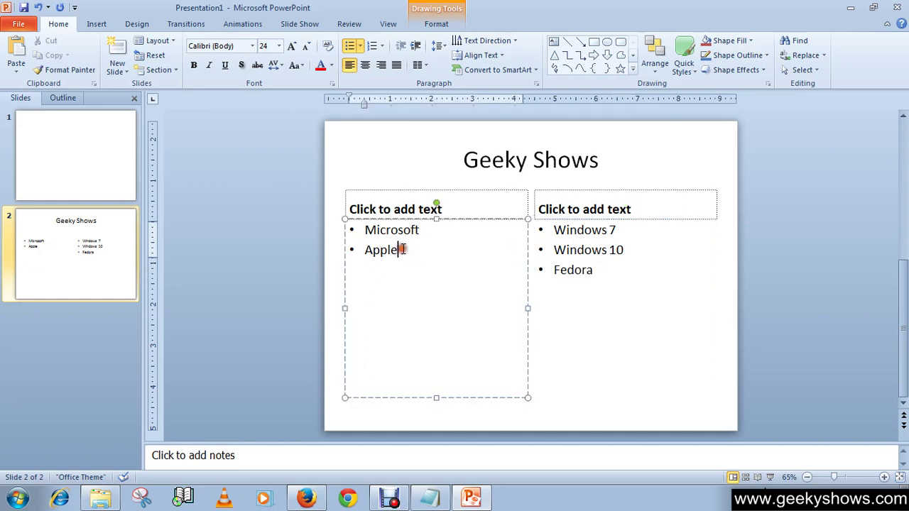
key("Return")
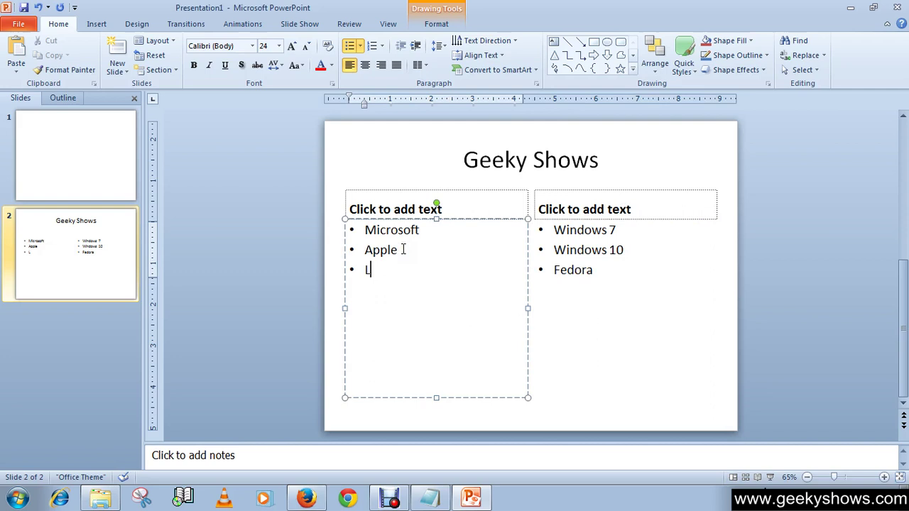
type("nux")
left_click(596, 269)
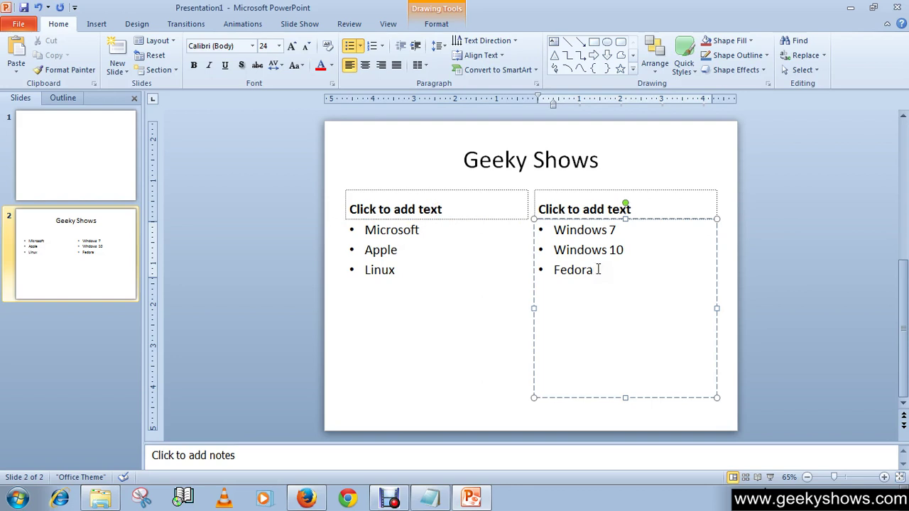
left_click(494, 215)
left_click(461, 281)
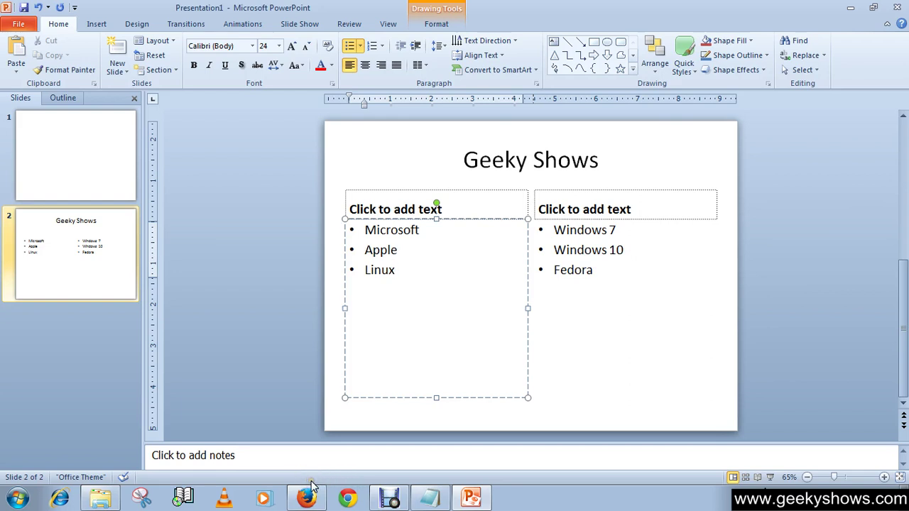
- Enter "Operating system" as the speaker notes of the "Geeky Shows" slide
left_click(197, 458)
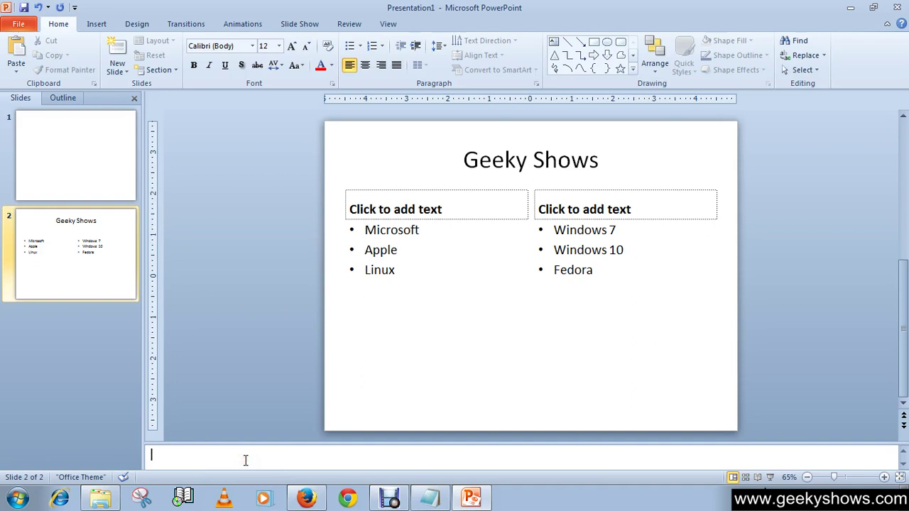
type("Operating system")
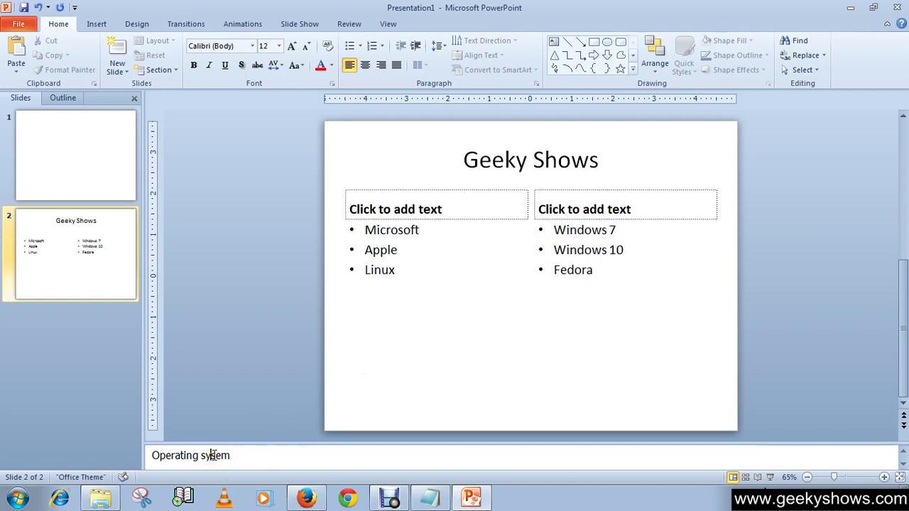
left_click(214, 456)
type("t")
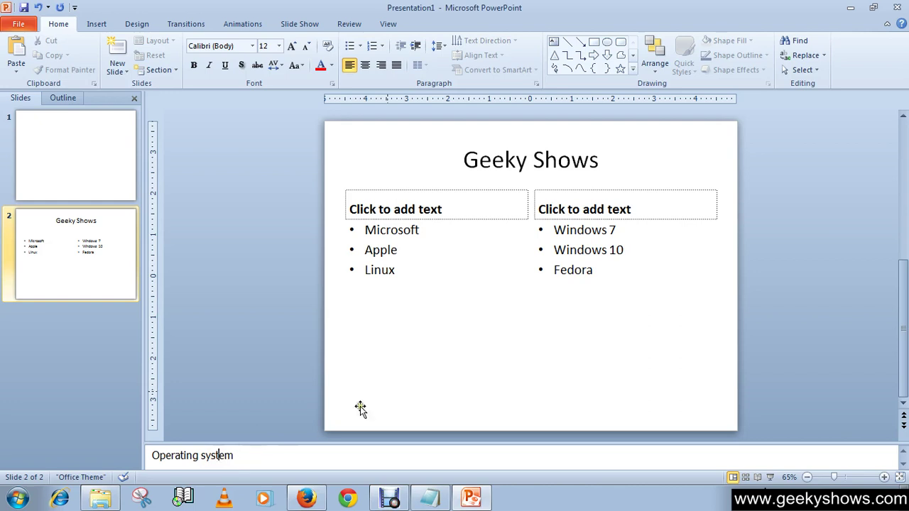
left_click(447, 380)
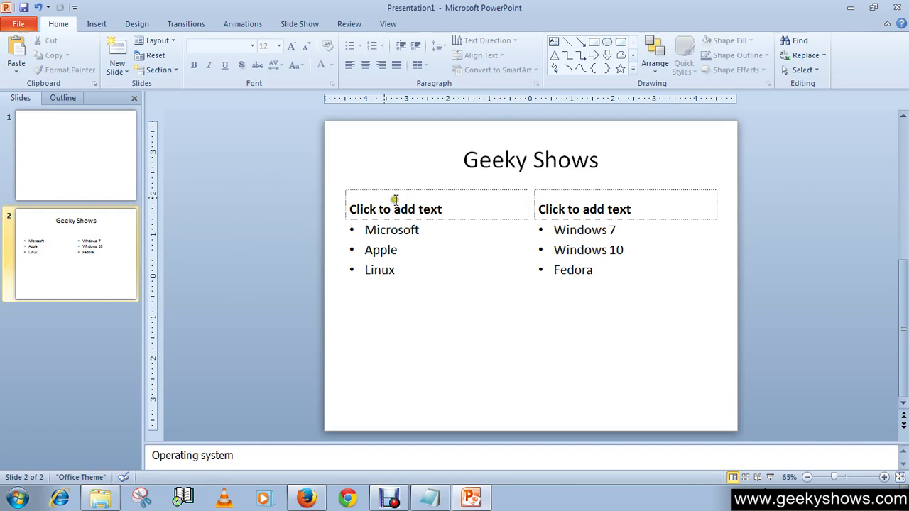
- Delete the empty title slide at the start of the presentation
left_click(96, 146)
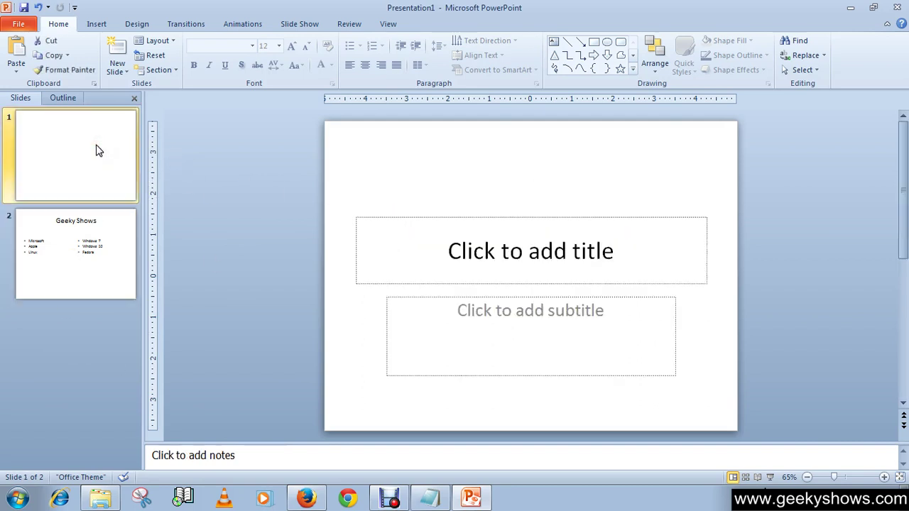
key("Delete")
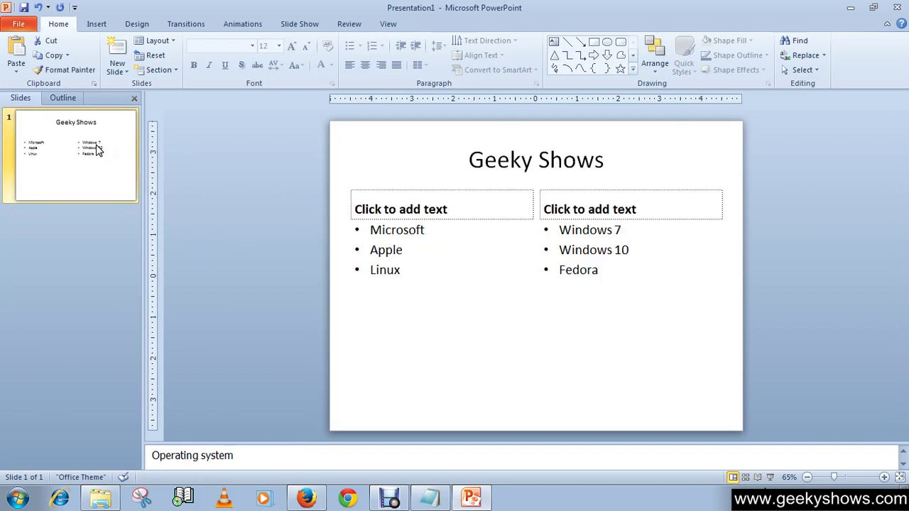
- Set the print layout of the presentation to Notes Pages so the slide prints with its speaker notes
left_click(19, 27)
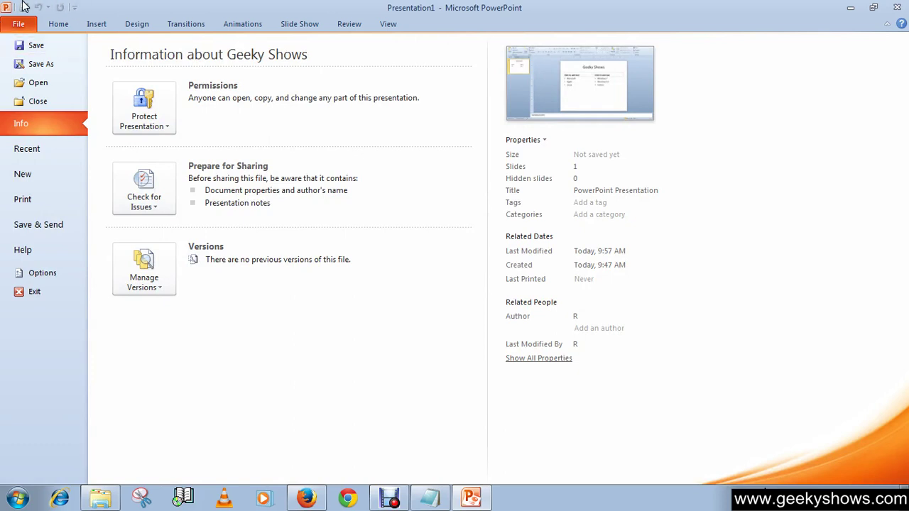
left_click(33, 199)
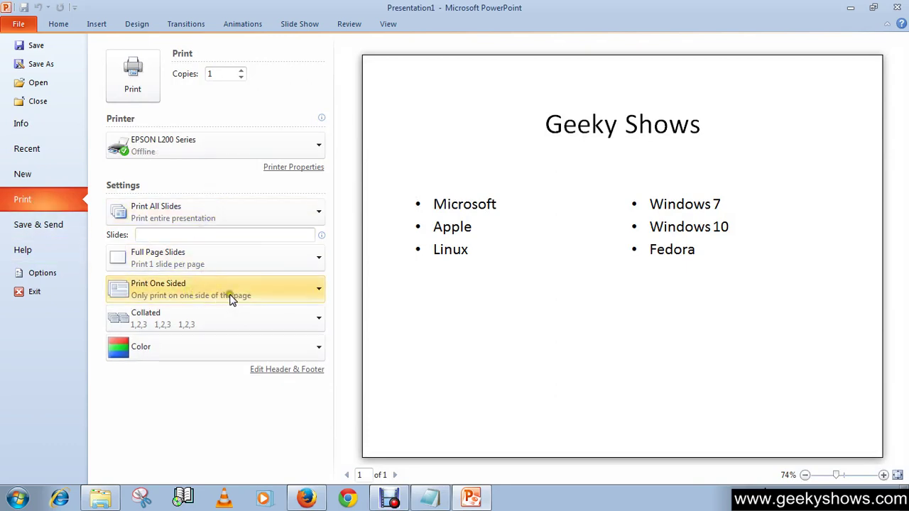
left_click(313, 257)
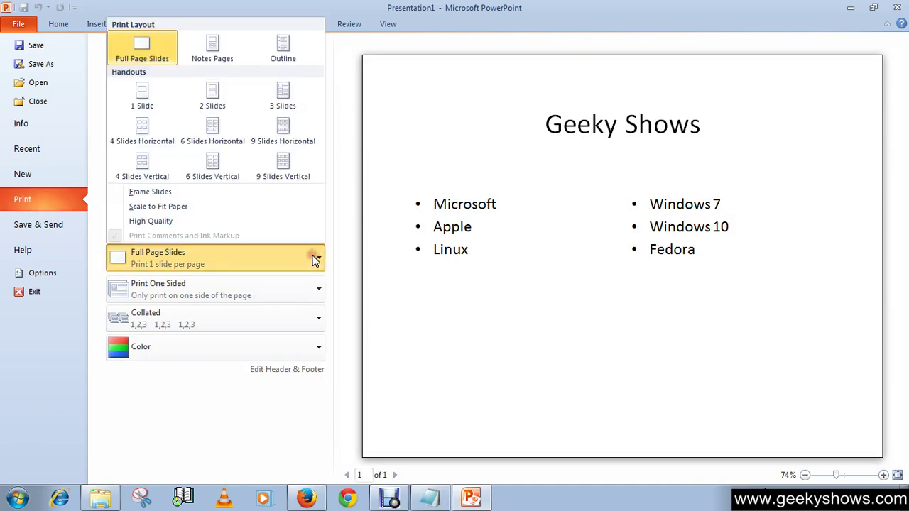
left_click(218, 61)
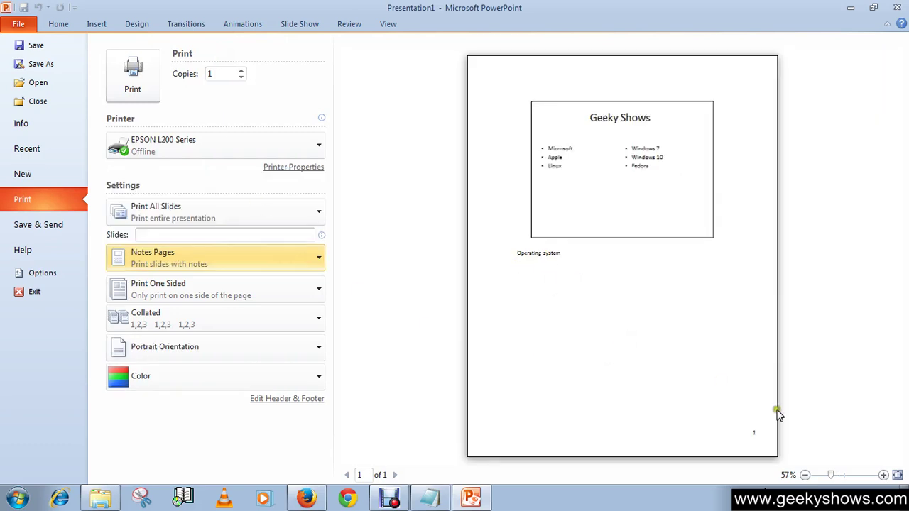
- Enlarge the print preview to 80% to examine the slide and its speaker notes, and return to slide editing
left_click(883, 476)
left_click(884, 475)
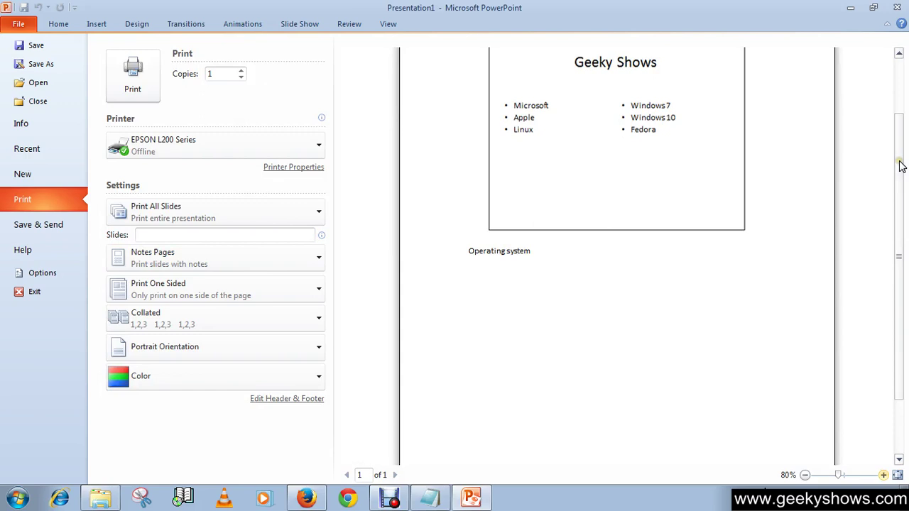
left_click_drag(900, 163, 899, 122)
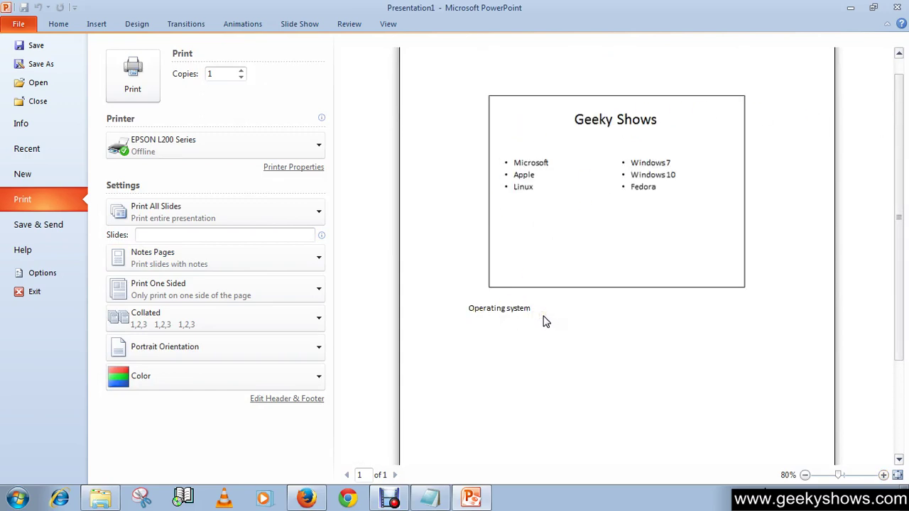
left_click(543, 319)
left_click(556, 313)
left_click(19, 26)
left_click(440, 286)
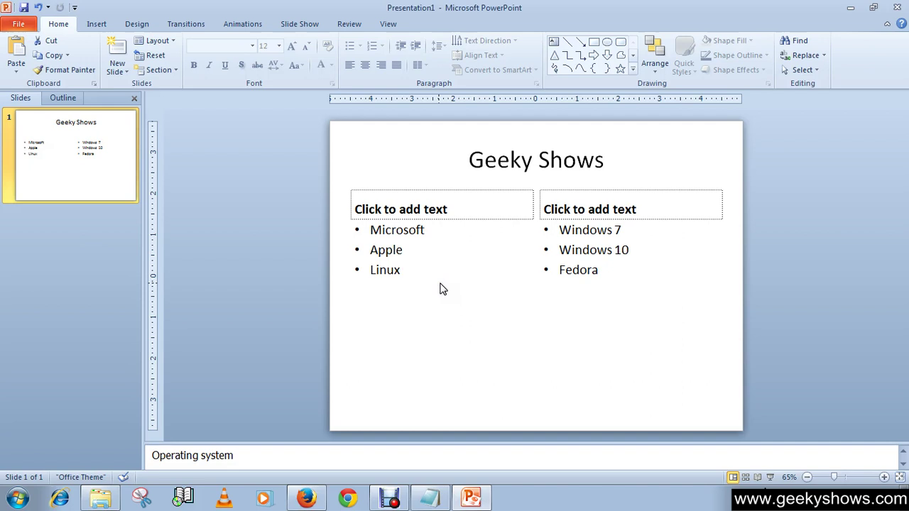